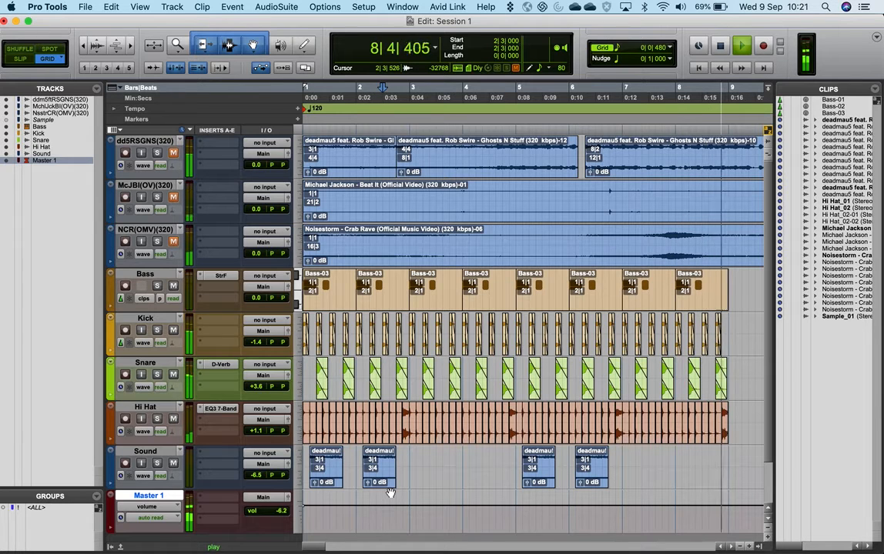
Stop playback and set the three full-song audio tracks above Bass to Hide and Make Inactive.
key("space")
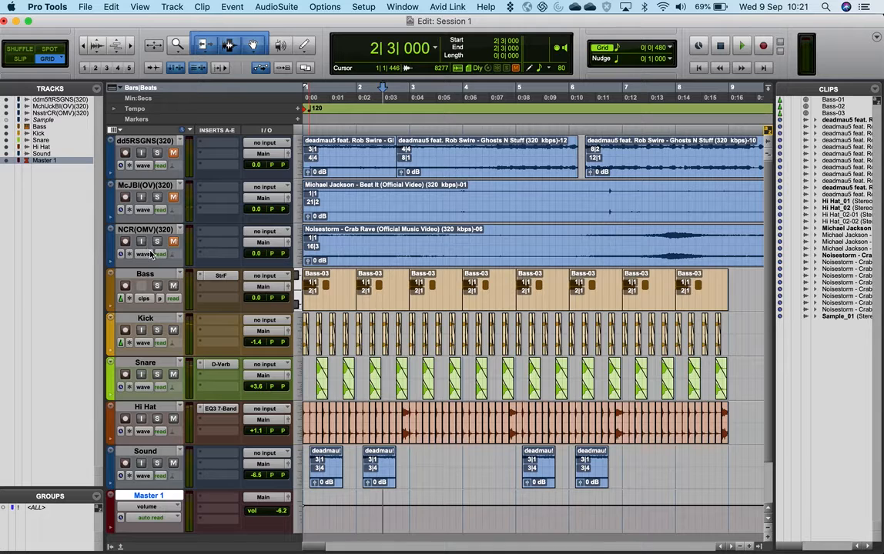
left_click(145, 141)
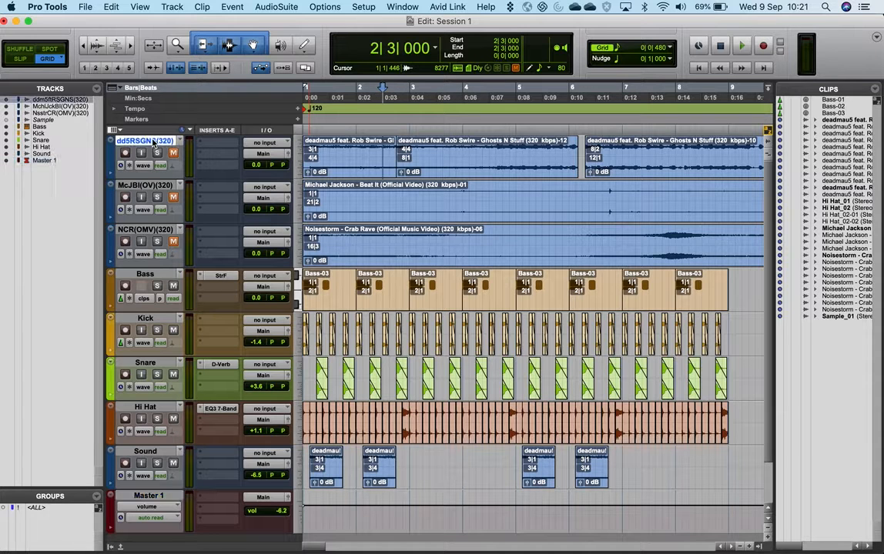
left_click(145, 230, "shift")
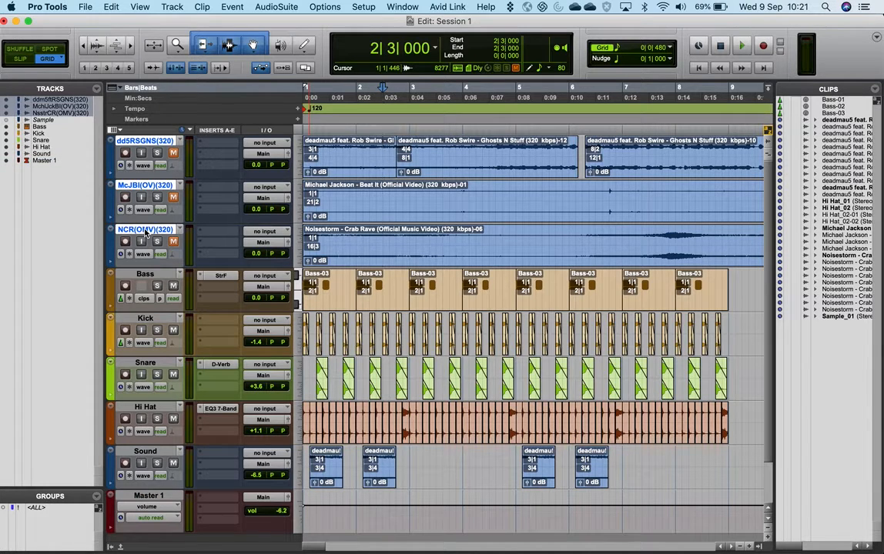
right_click(144, 232)
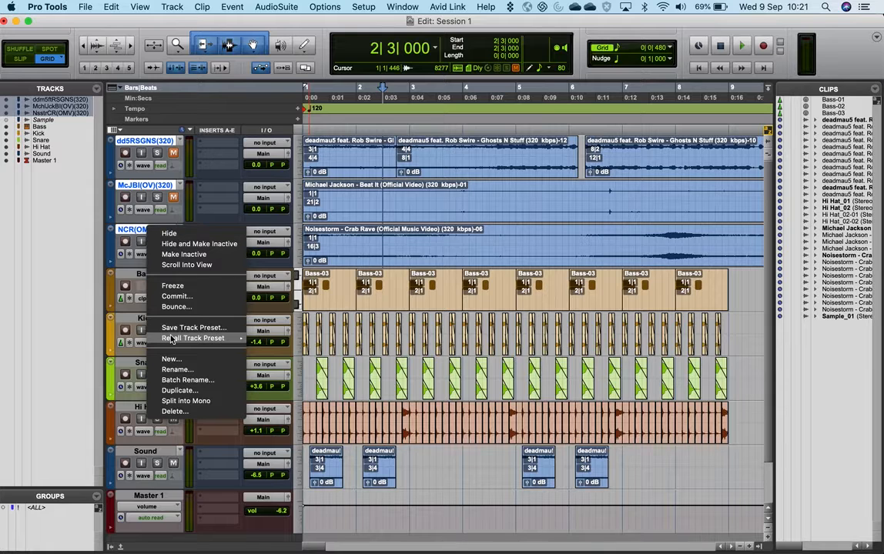
left_click(202, 244)
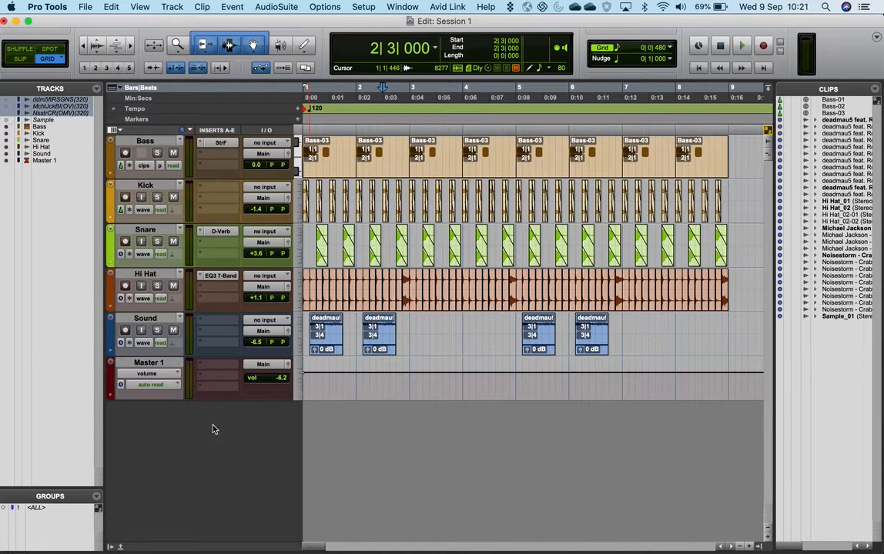
Create one new stereo instrument track in ticks named Melody.
left_click(172, 7)
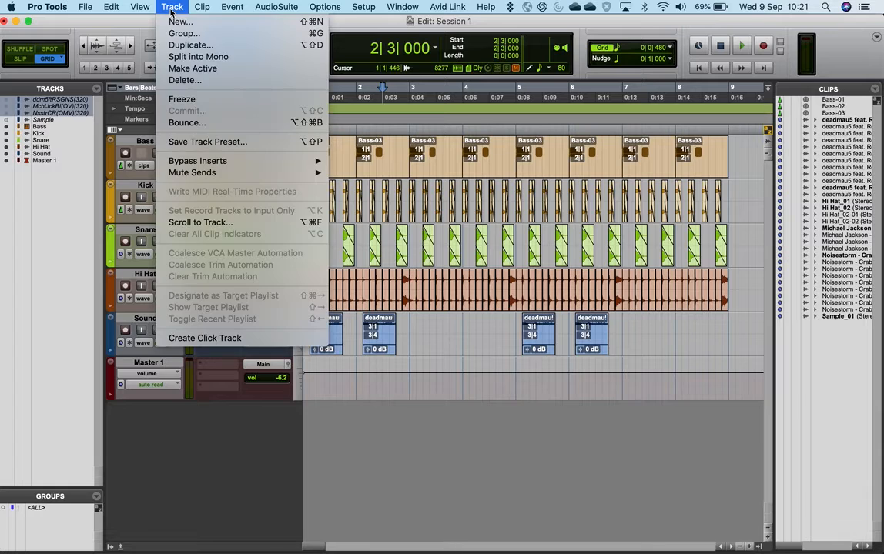
left_click(174, 23)
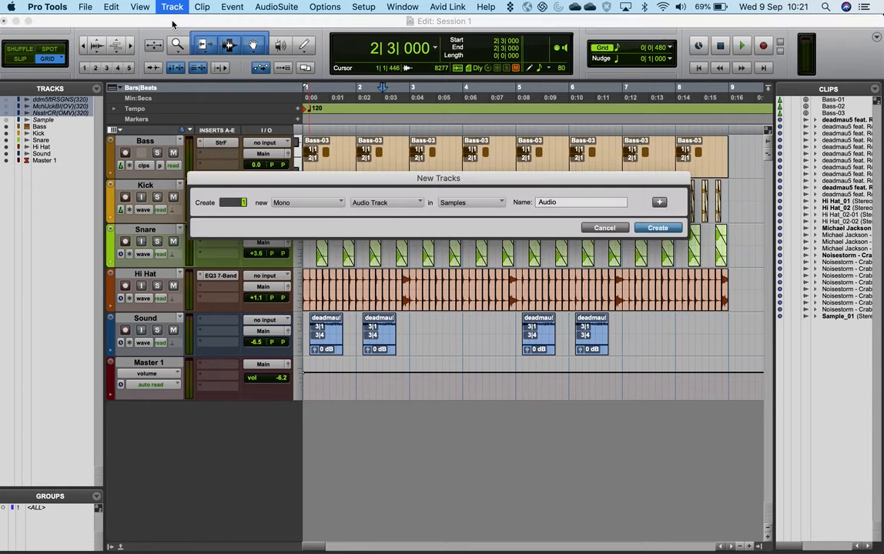
left_click(305, 204)
left_click(310, 218)
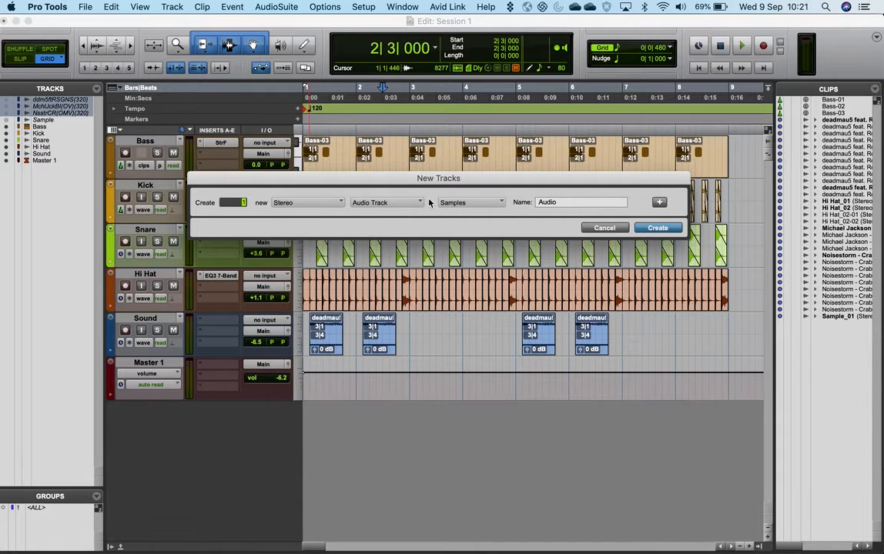
left_click(387, 203)
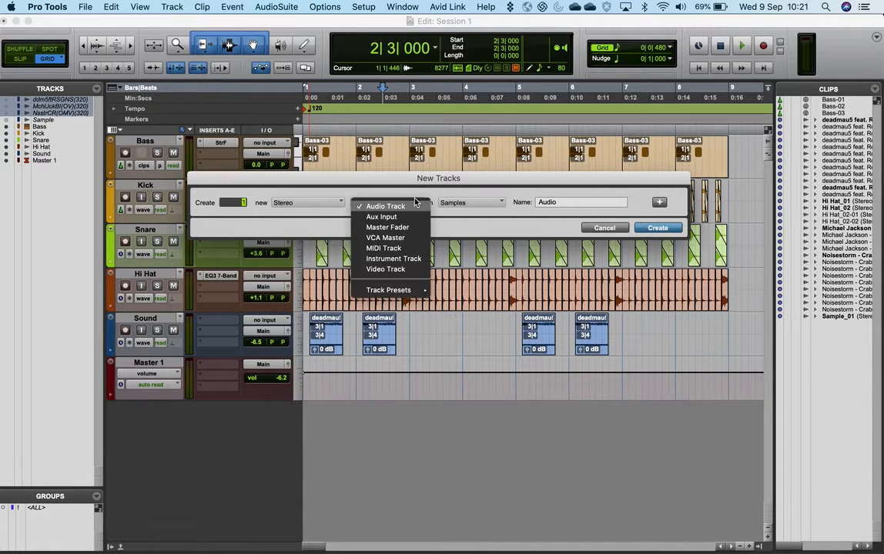
left_click(398, 262)
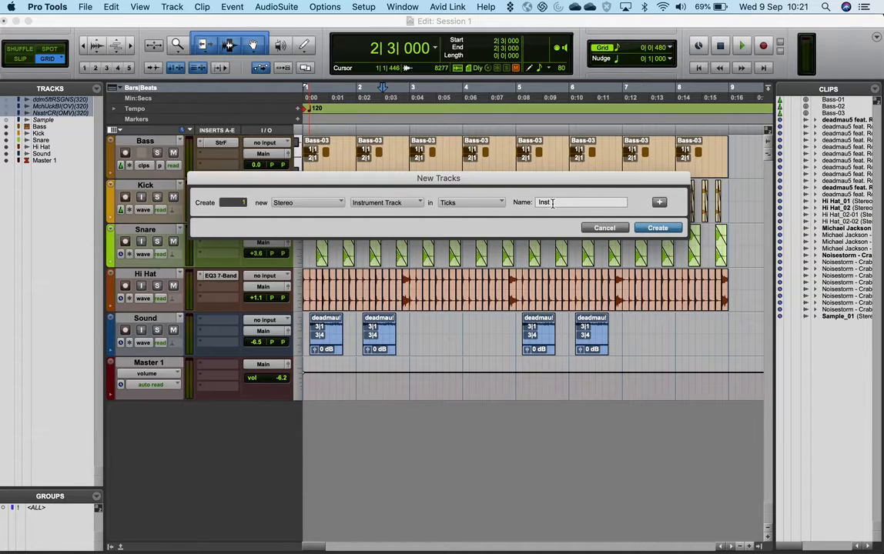
left_click_drag(552, 202, 511, 202)
type("Melody")
left_click(653, 231)
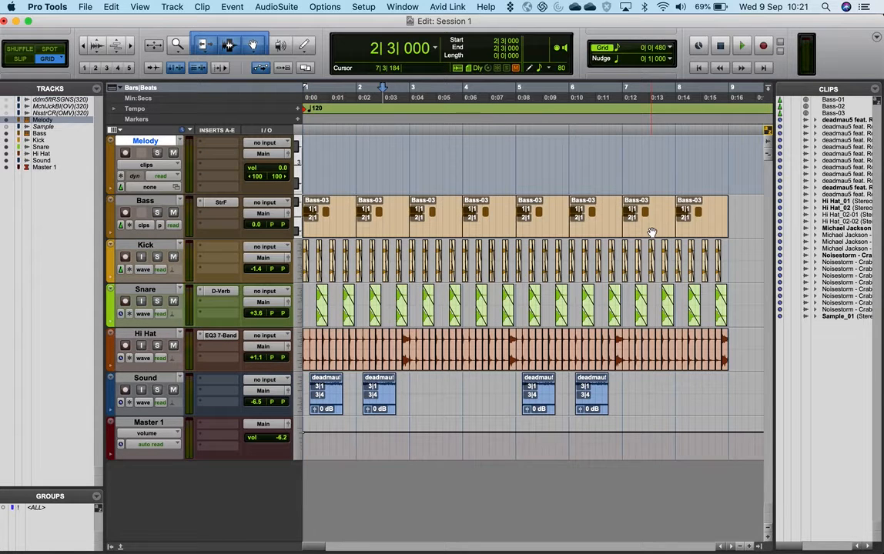
Set the Melody track's colour to bright purple.
double_click(111, 157)
left_click(279, 273)
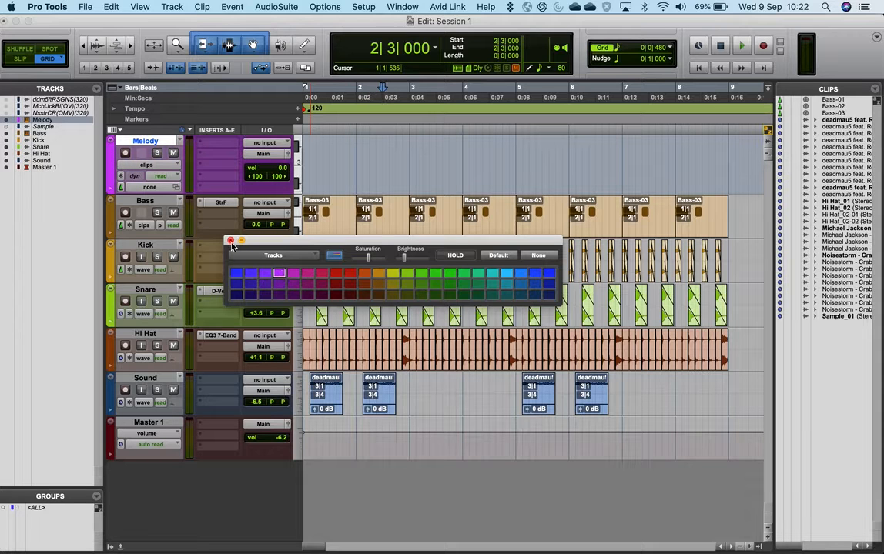
left_click(231, 241)
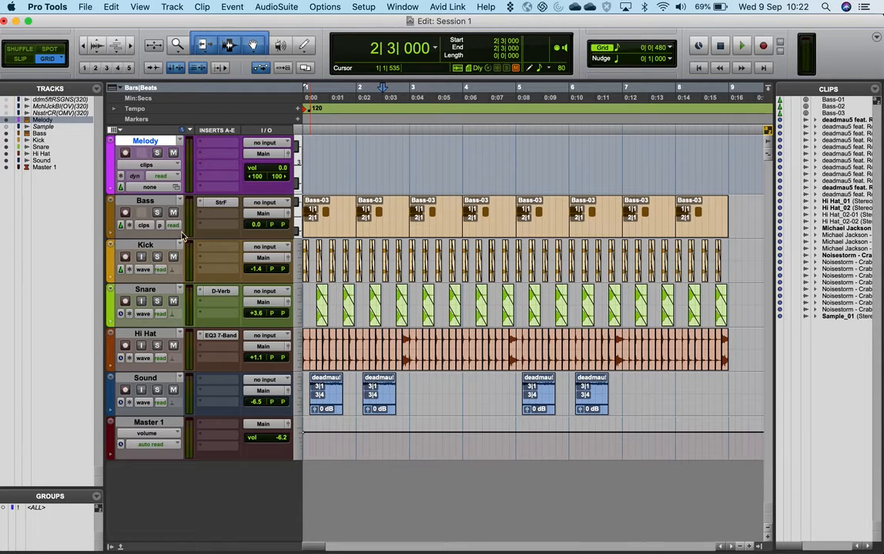
Create one more stereo instrument track in ticks named Inst 1 below Melody.
left_click(172, 7)
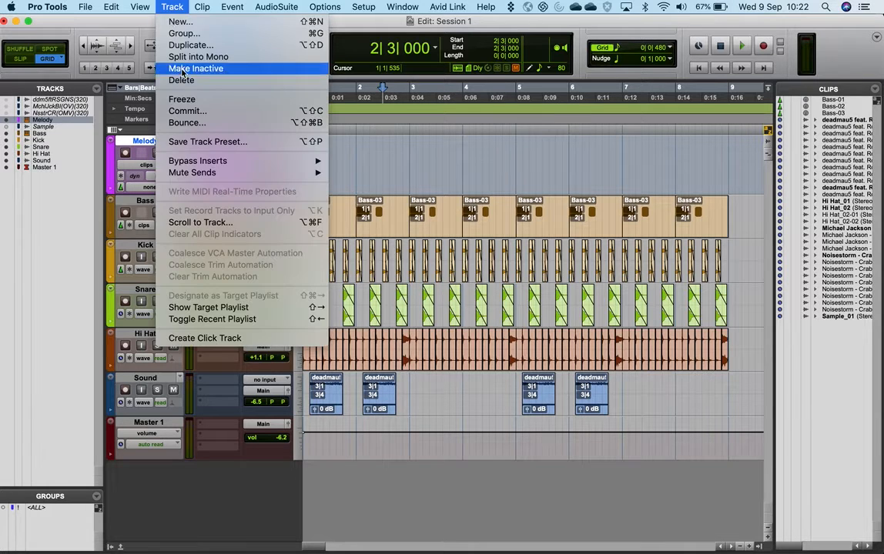
left_click(181, 22)
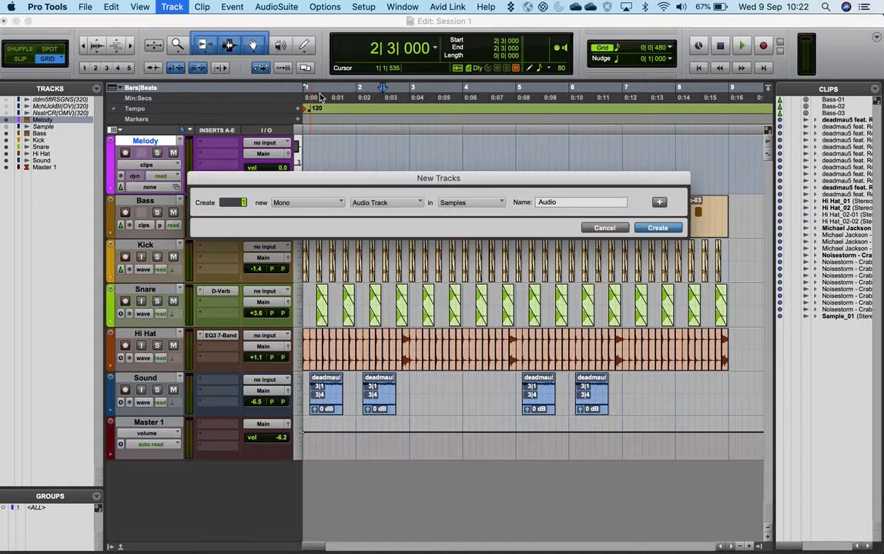
left_click(306, 203)
left_click(311, 221)
left_click(379, 204)
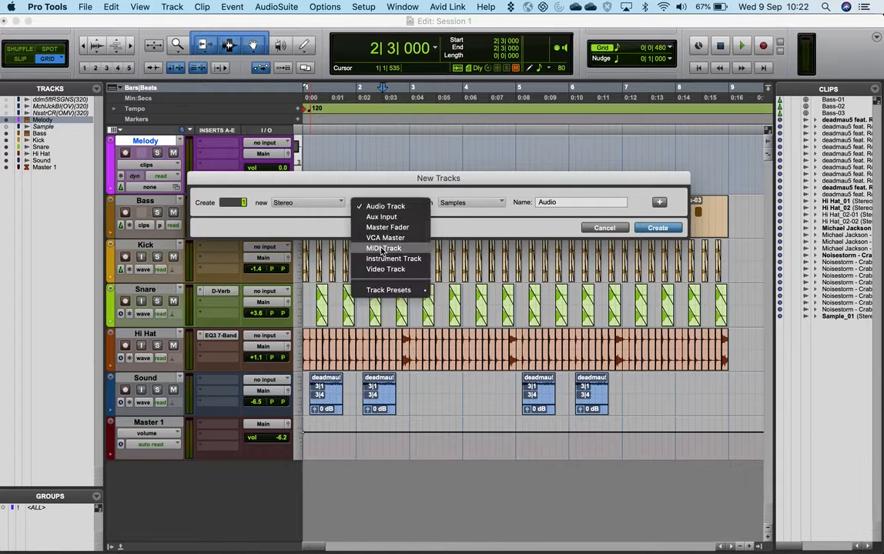
left_click(389, 259)
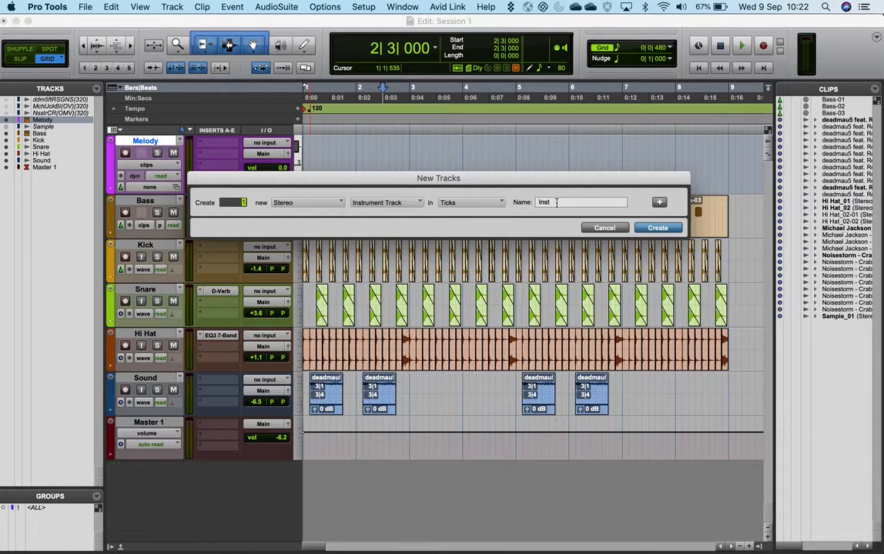
left_click_drag(557, 203, 520, 201)
type("Inst 1")
left_click(657, 229)
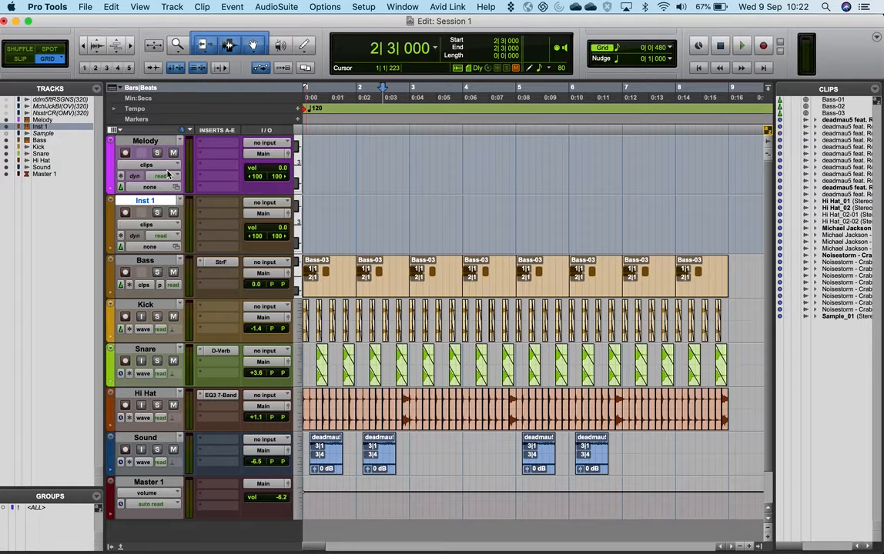
Try red and lime green on the Inst 1 track, and settle on yellow as its colour.
left_click(147, 143)
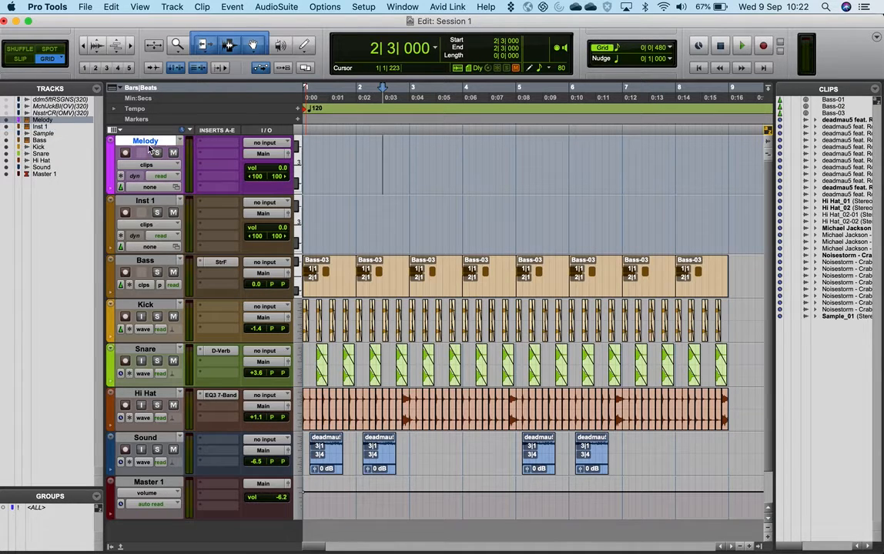
left_click(145, 200)
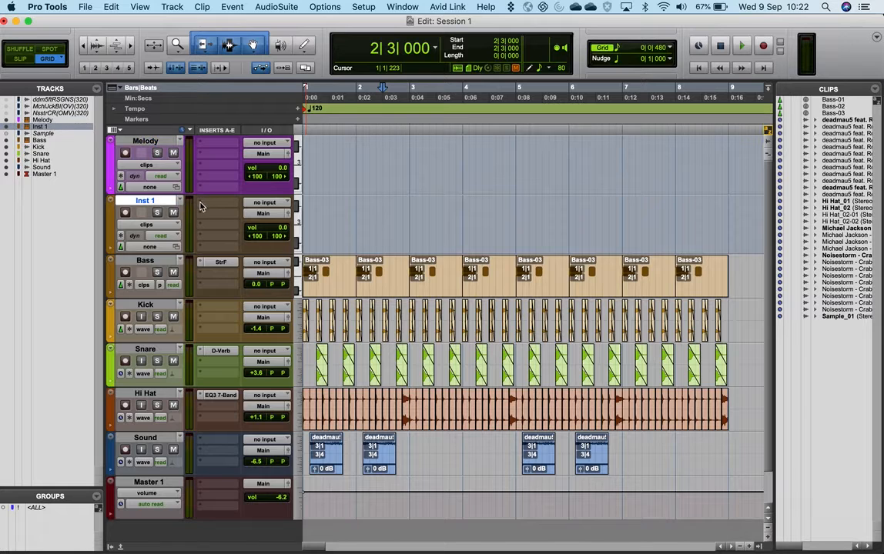
double_click(110, 226)
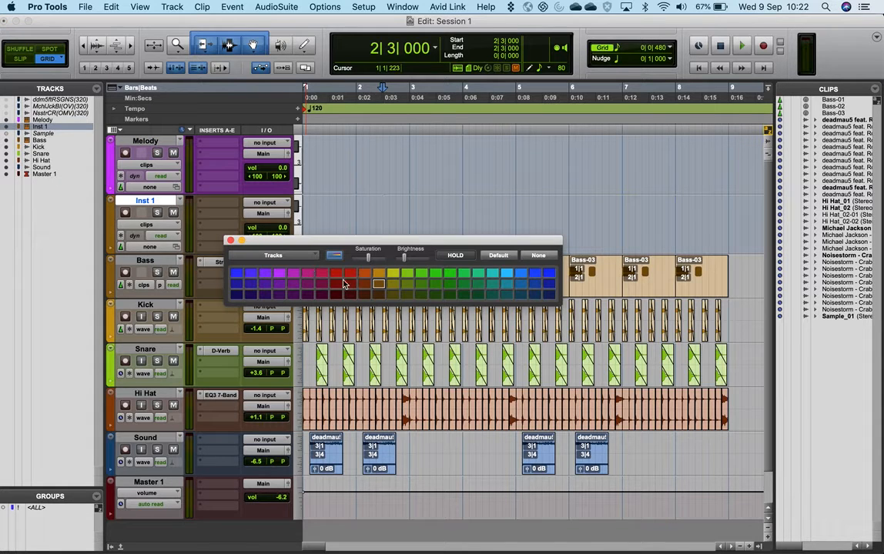
left_click(336, 275)
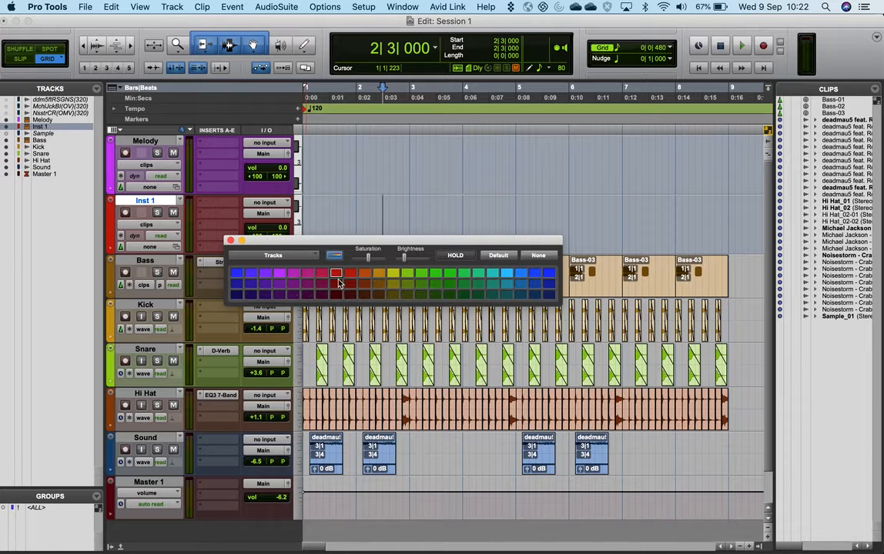
left_click(408, 275)
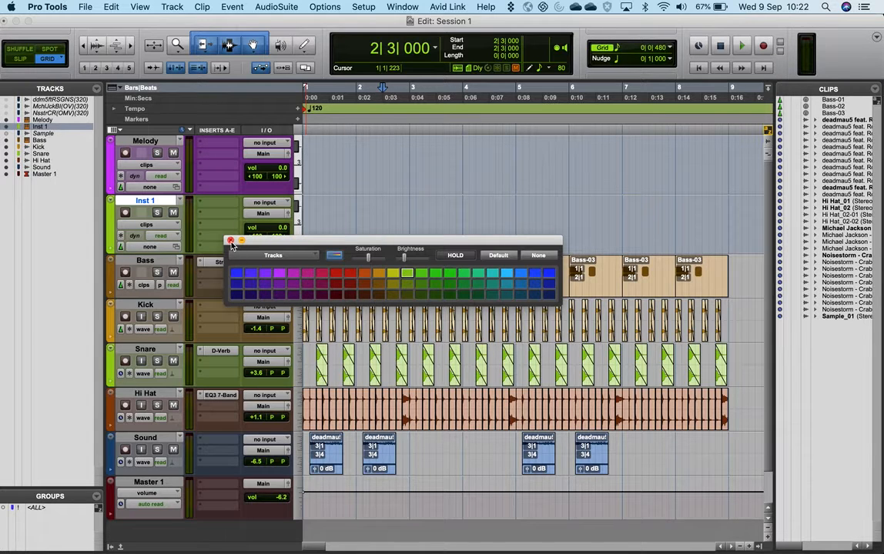
left_click(393, 275)
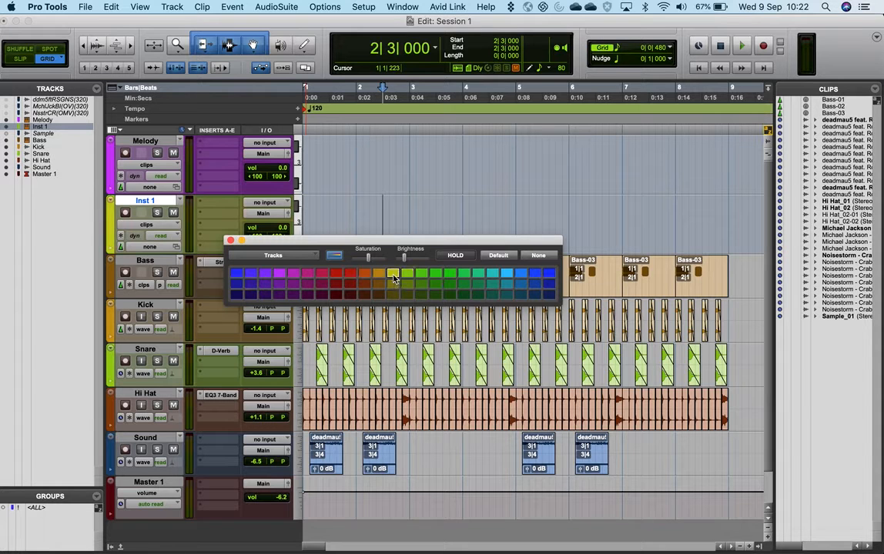
left_click(231, 240)
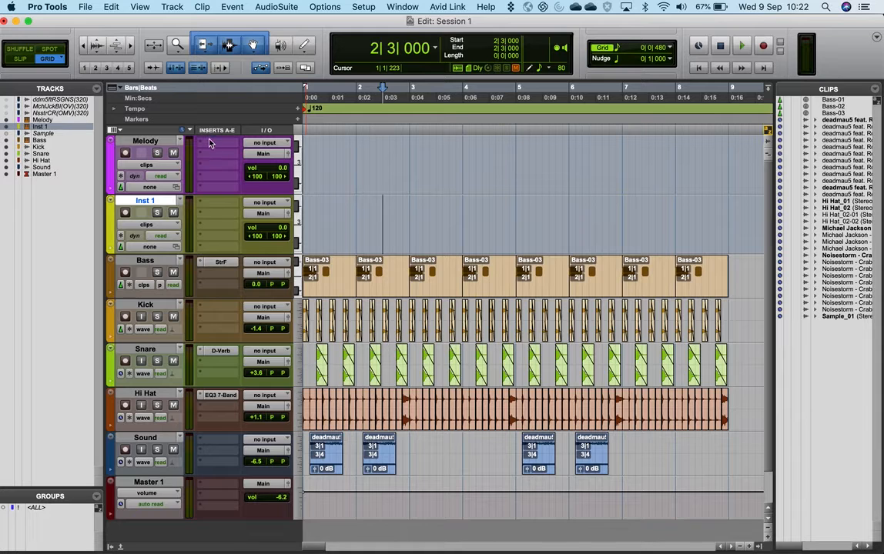
left_click(115, 130)
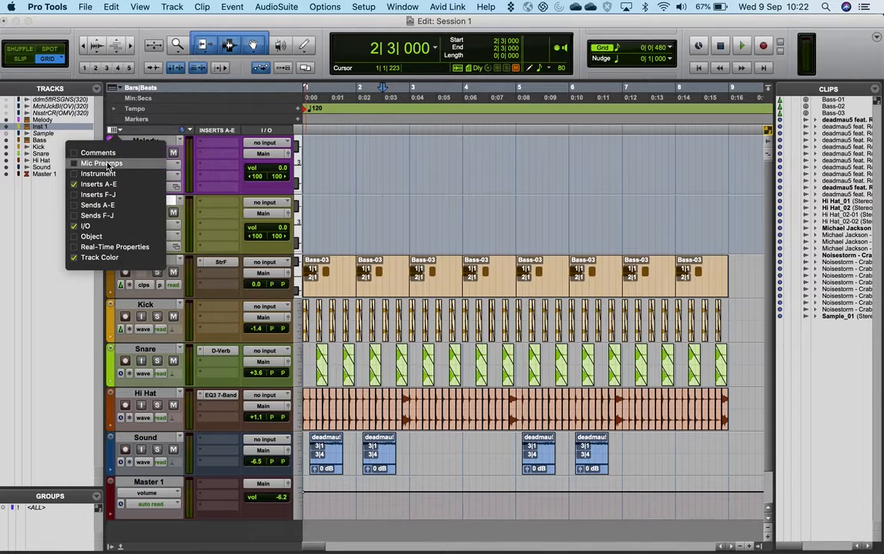
left_click(119, 128)
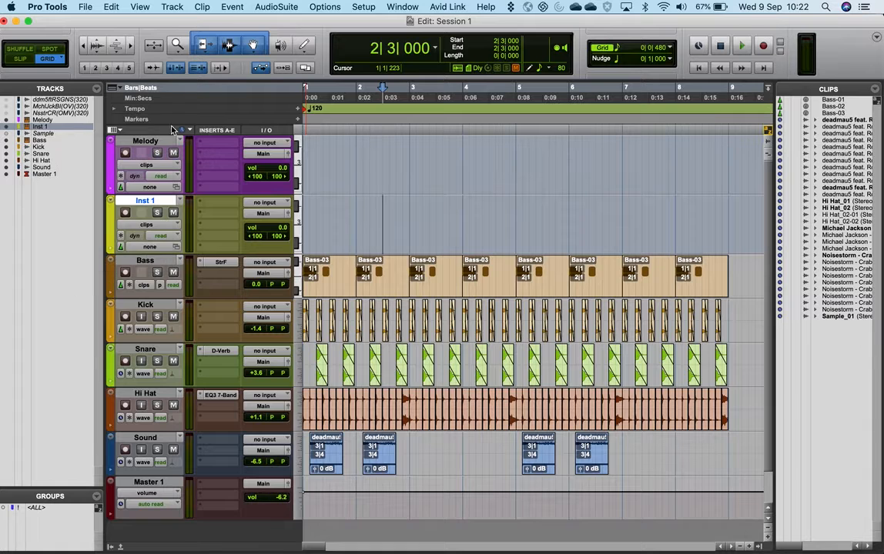
Insert the stereo Xpand!2 instrument plug-in in the first insert slot of the Inst 1 track.
left_click(216, 205)
mouse_move(254, 203)
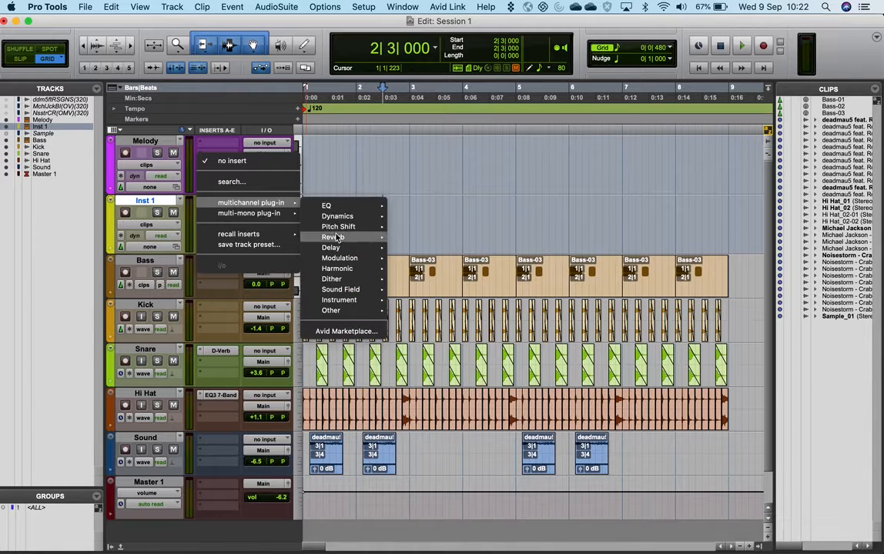
mouse_move(341, 300)
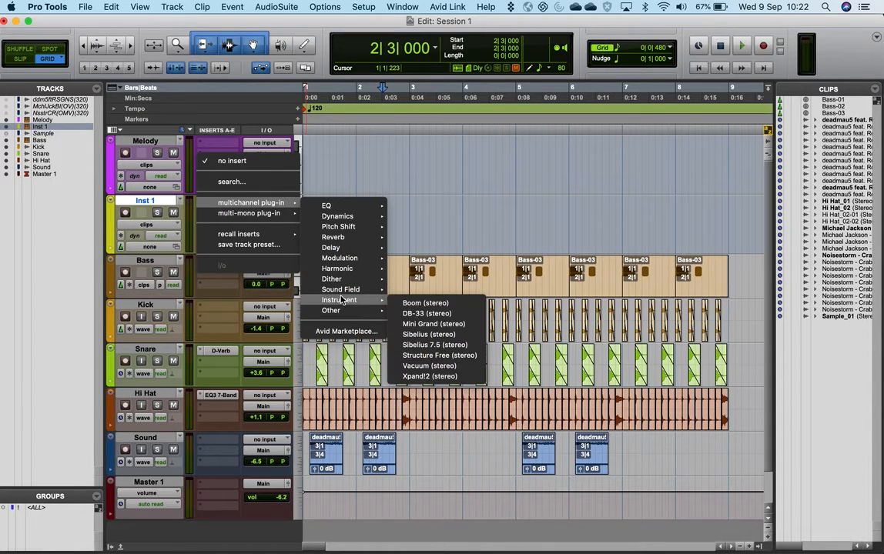
left_click(426, 378)
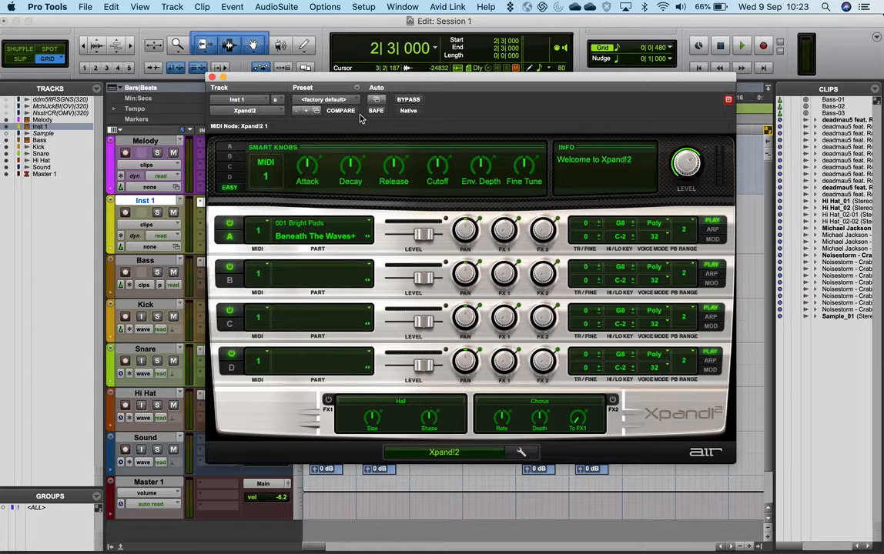
Load the +14 CP80 Phase preset from 14 E Pianos + Clav in Xpand!2, and advance to +15 Wide G Piano.
left_click(355, 102)
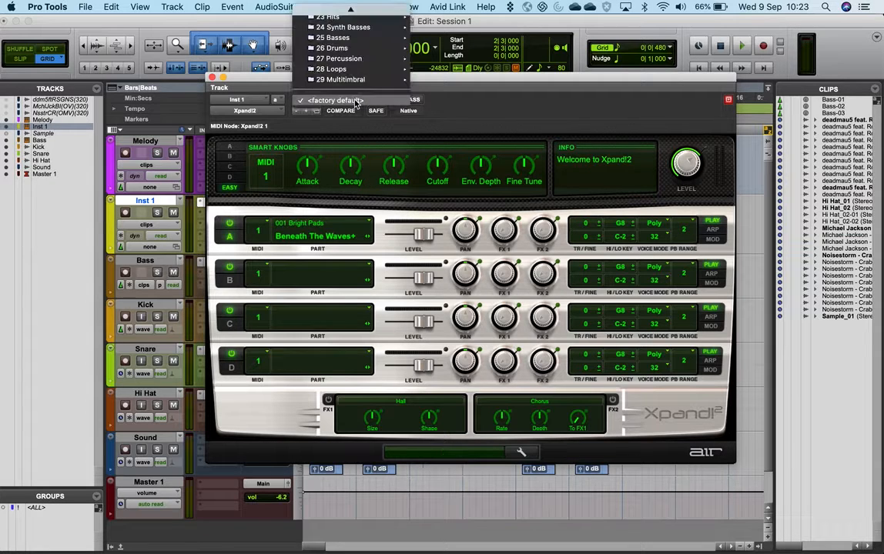
scroll(350, 83, "up", 10)
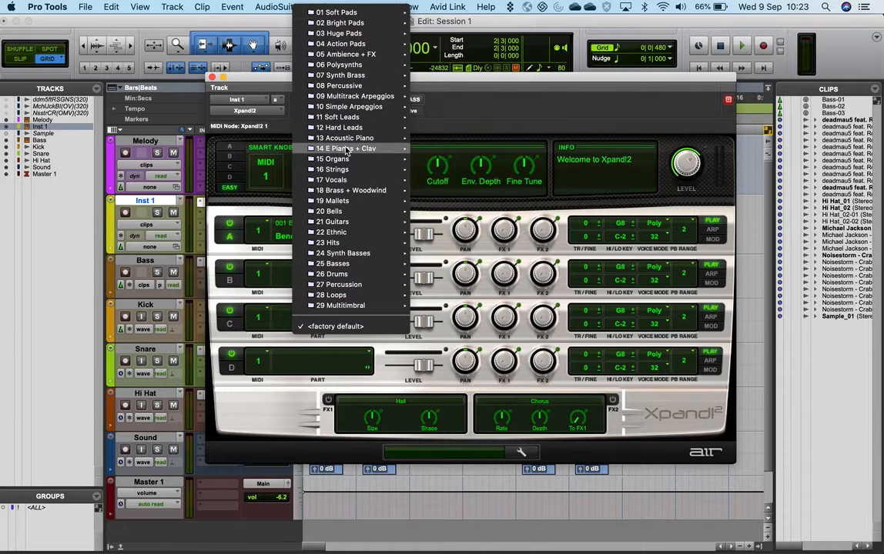
mouse_move(353, 150)
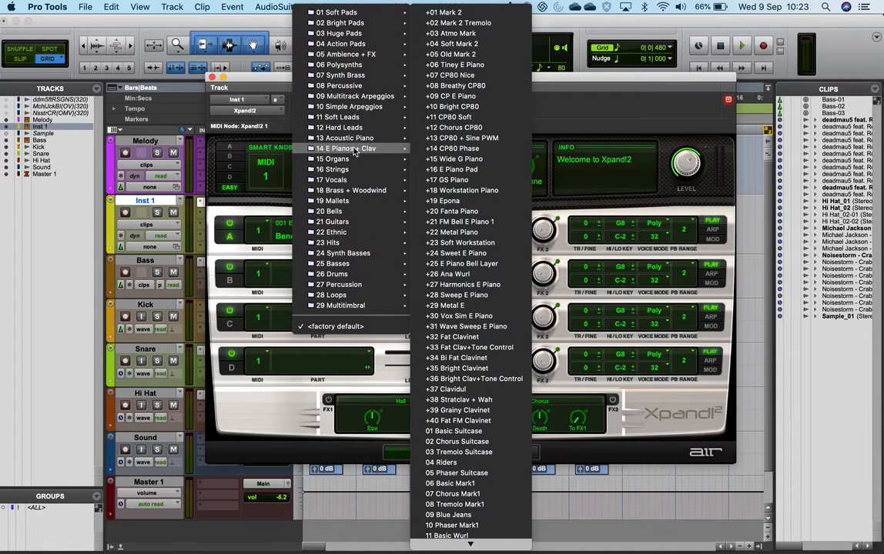
left_click(451, 148)
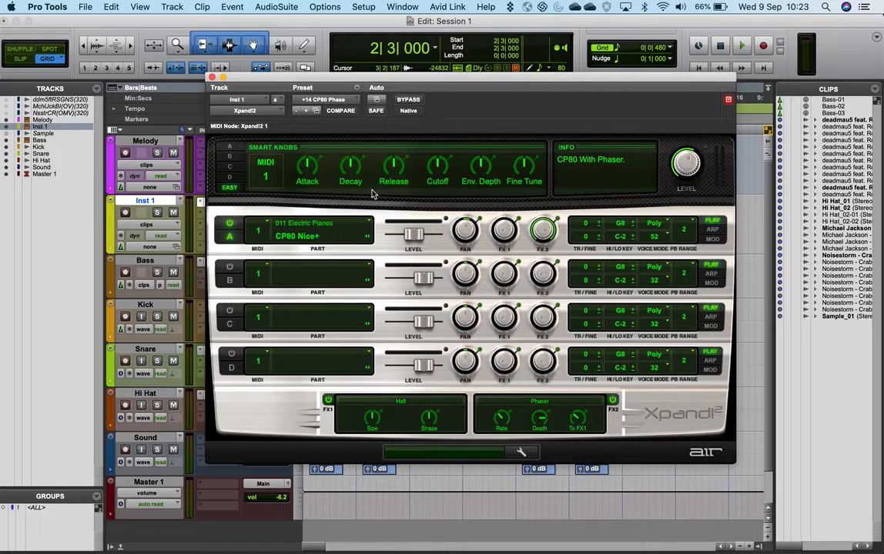
left_click(308, 112)
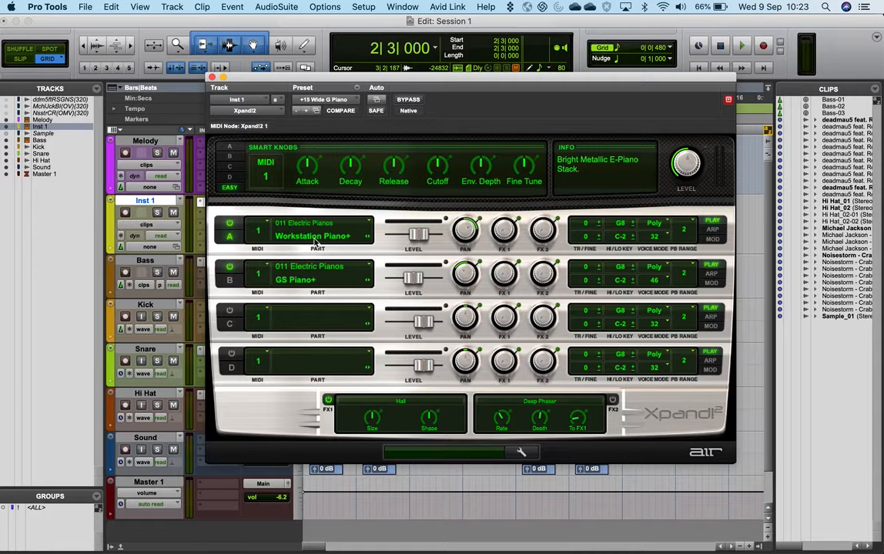
Close the Xpand!2 window, show the Inst 1 track as notes, and pencil in a C3 note at the start of bar 1.
left_click(213, 78)
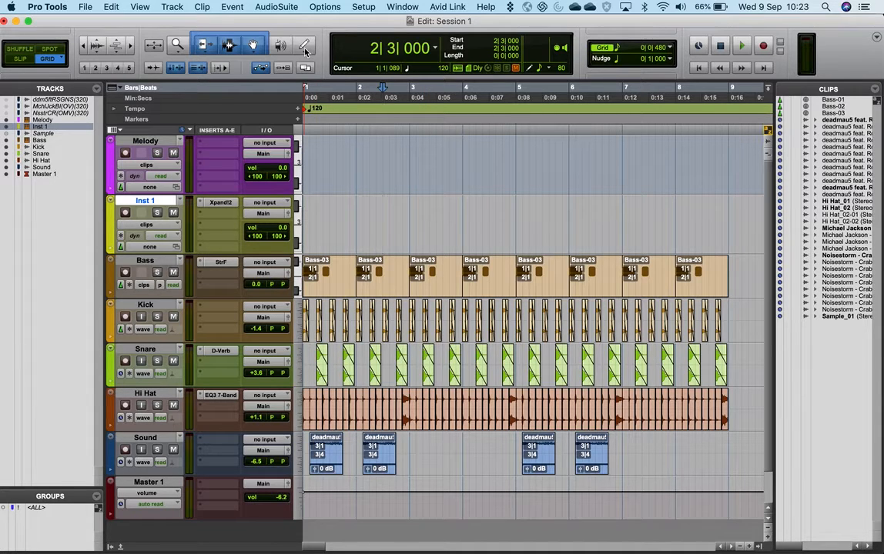
key("F10")
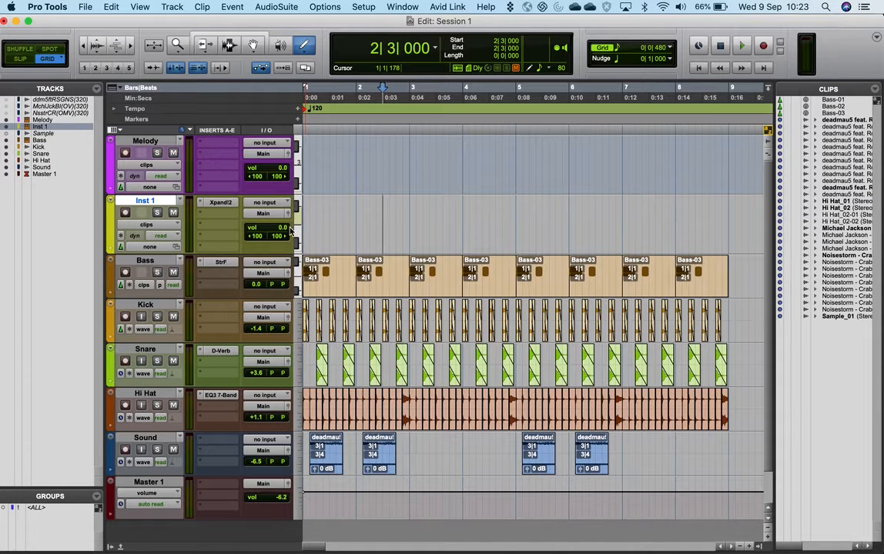
key("ctrl+minus")
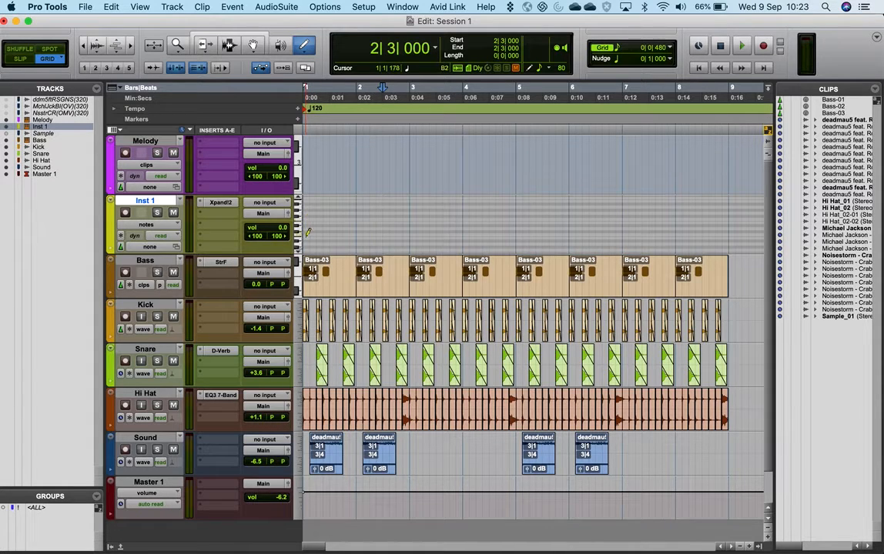
left_click(306, 239)
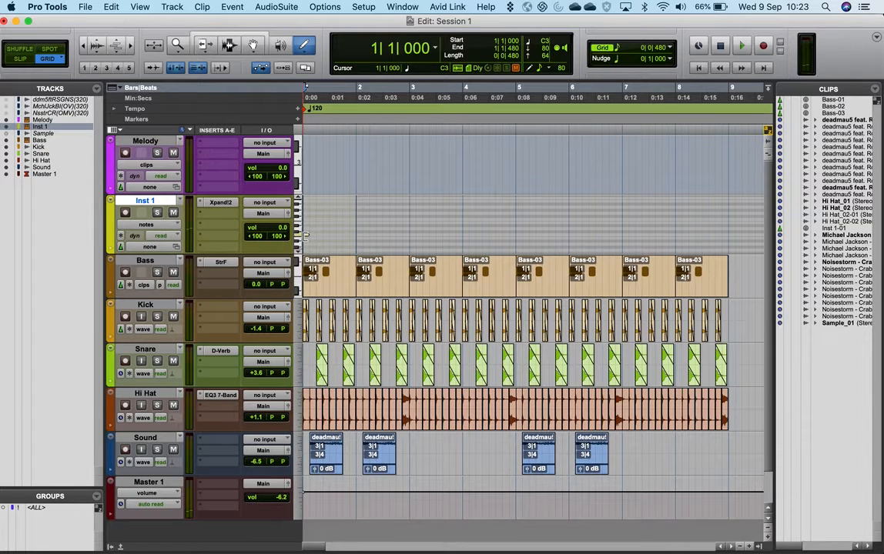
Switch the Inst 1 track back to clips view and reactivate the Smart Tool.
left_click(152, 225)
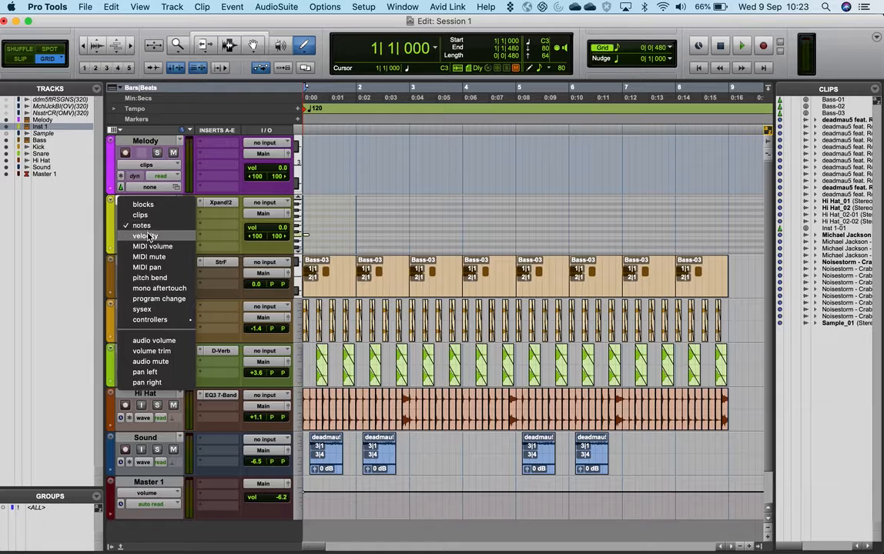
left_click(146, 219)
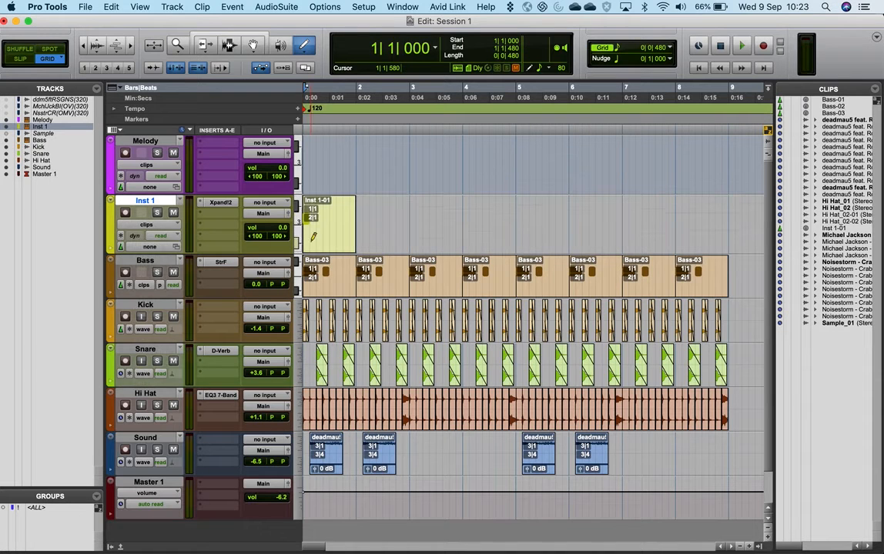
left_click(231, 34)
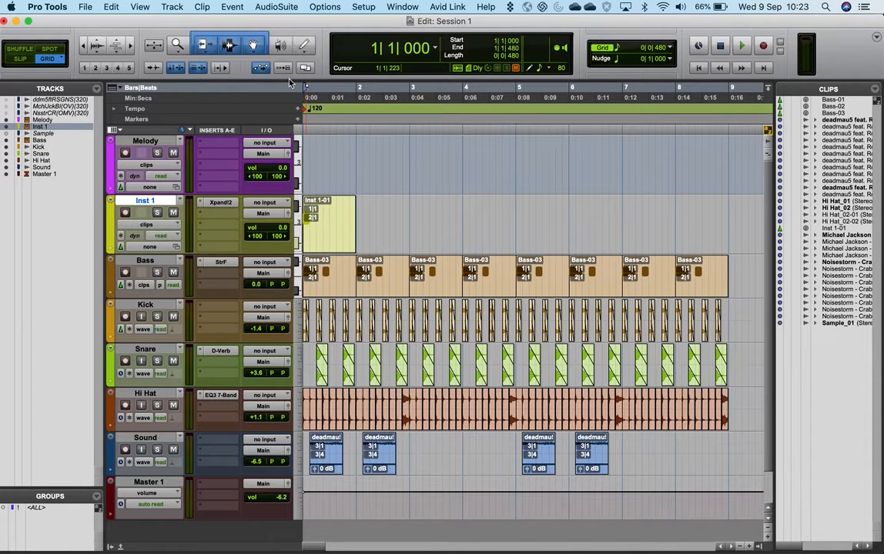
Raise the note in the Inst 1 clip to F3 in the MIDI editor, and close the editor.
double_click(322, 248)
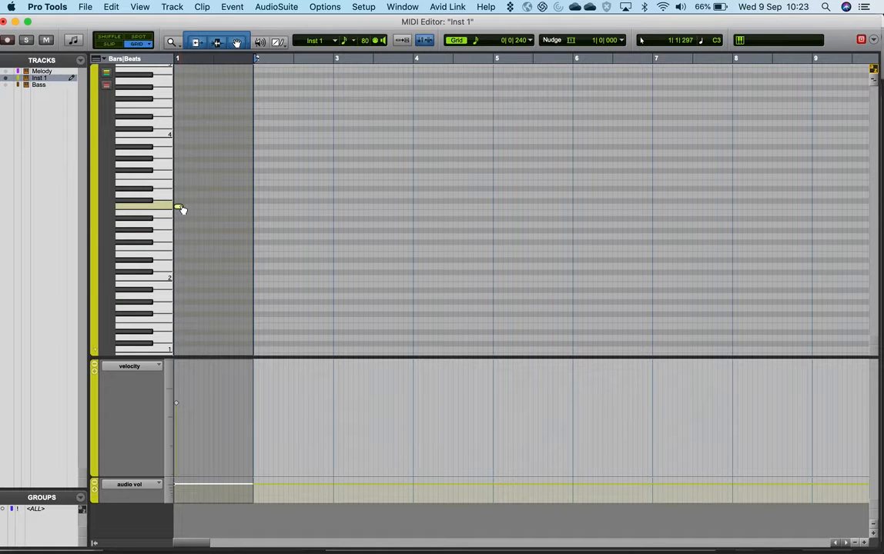
left_click_drag(181, 209, 182, 180)
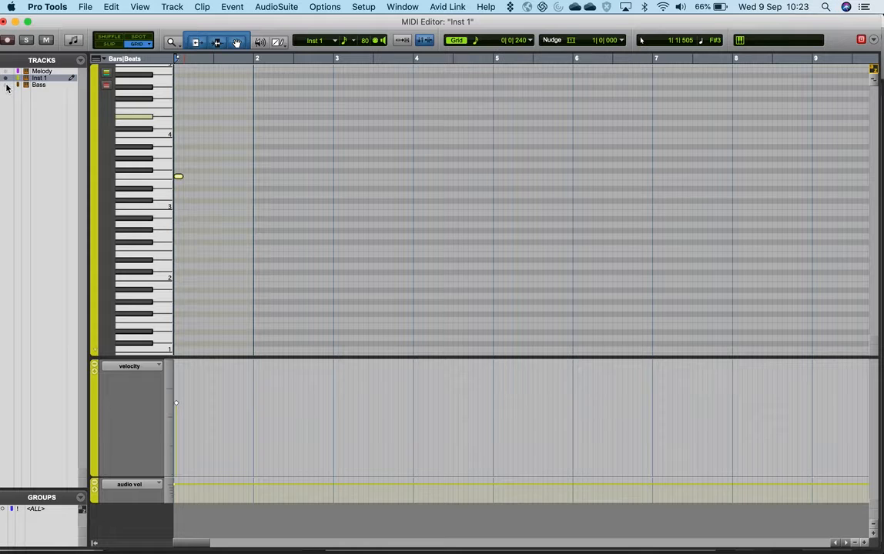
left_click(4, 22)
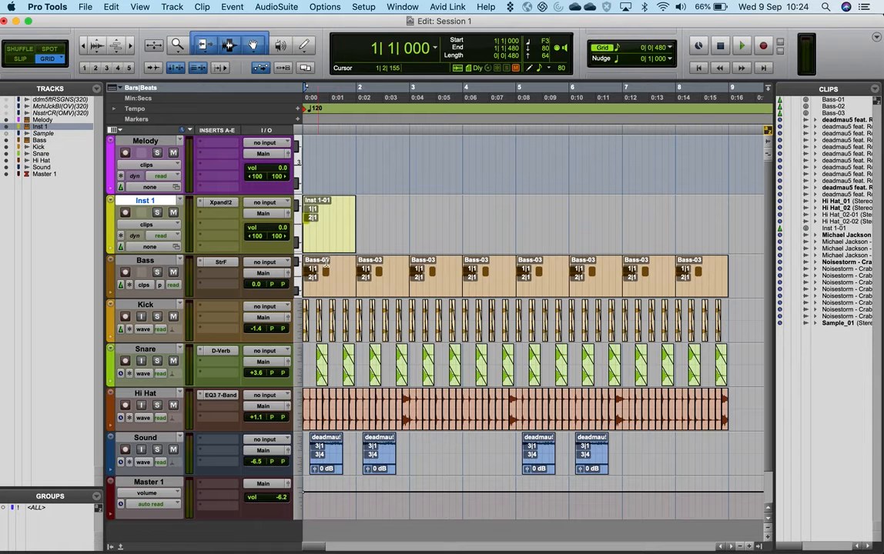
Play the opening of the session and compare the first Bass clip's notes with the Inst 1 clip's note in the MIDI editor.
key("space")
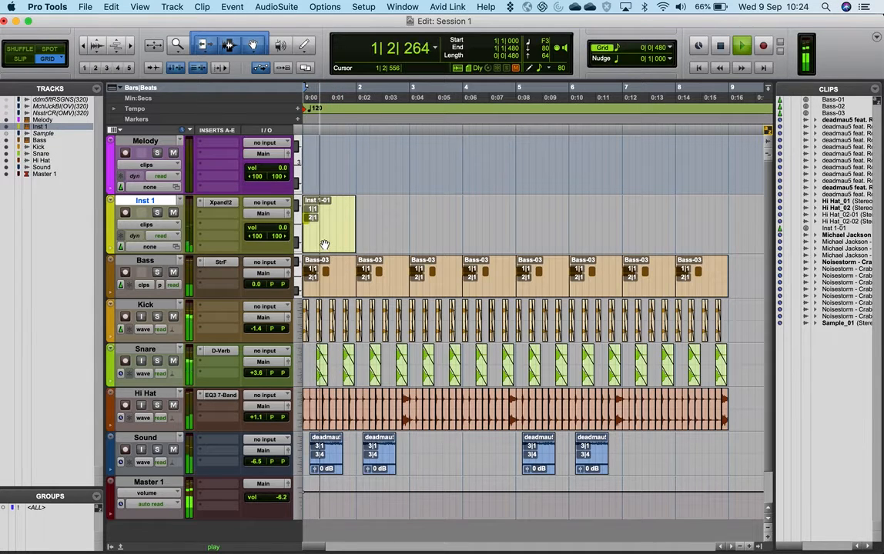
key("space")
double_click(316, 285)
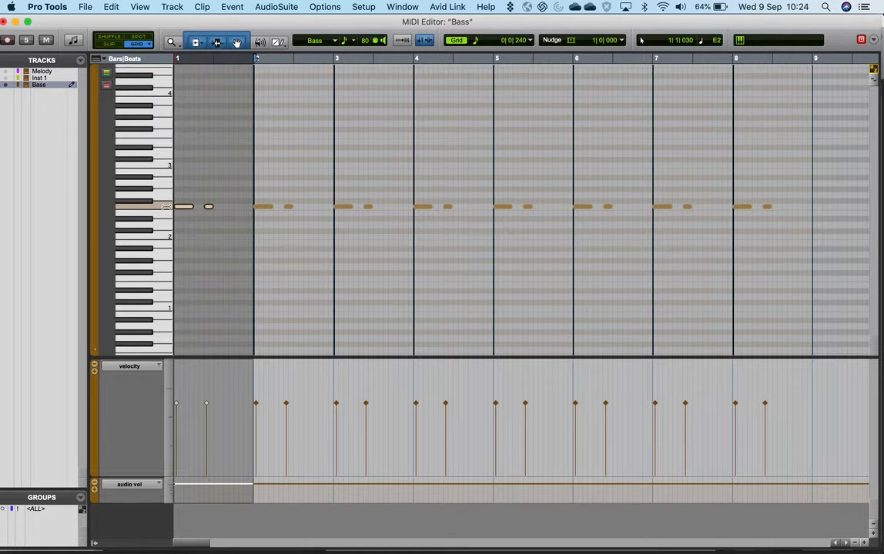
left_click(4, 22)
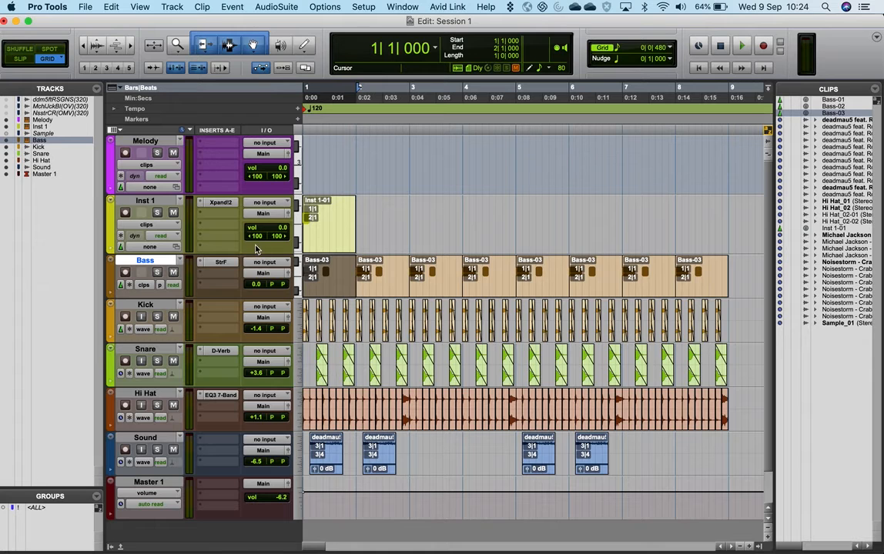
left_click(326, 470)
left_click(319, 248)
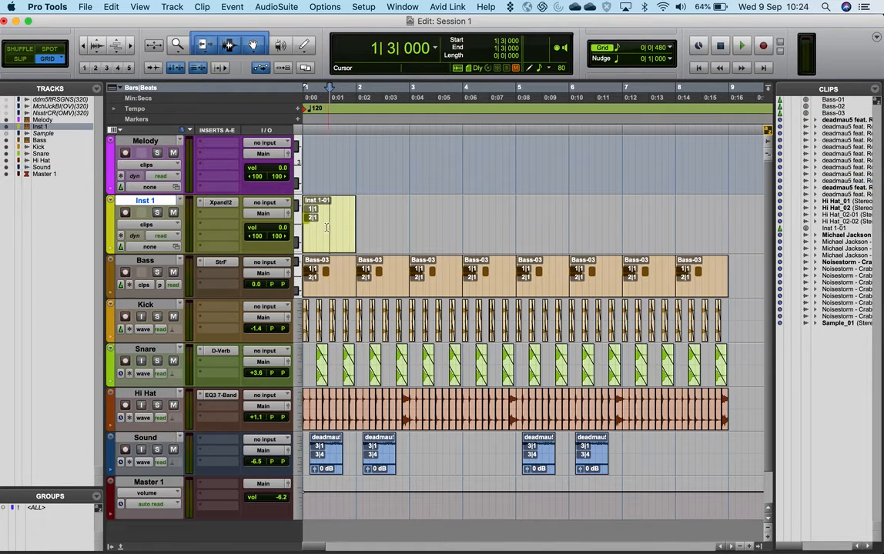
double_click(320, 249)
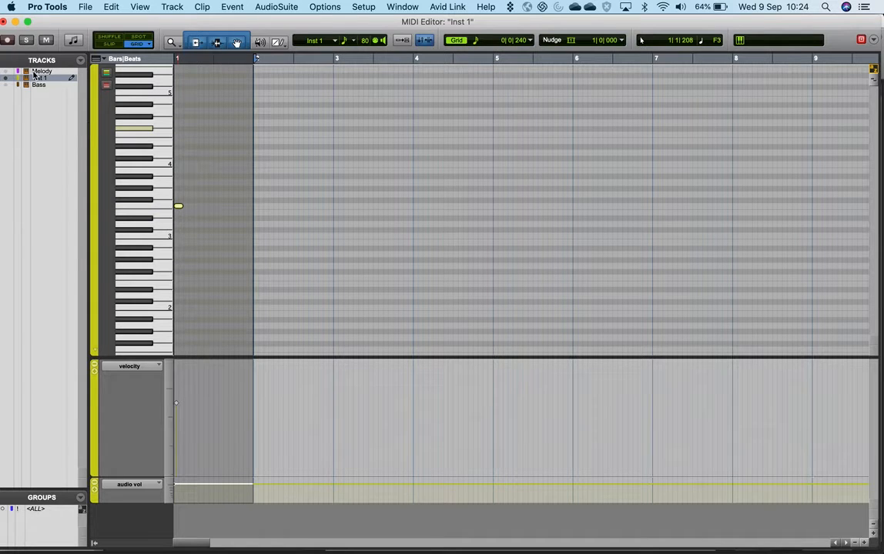
left_click(4, 22)
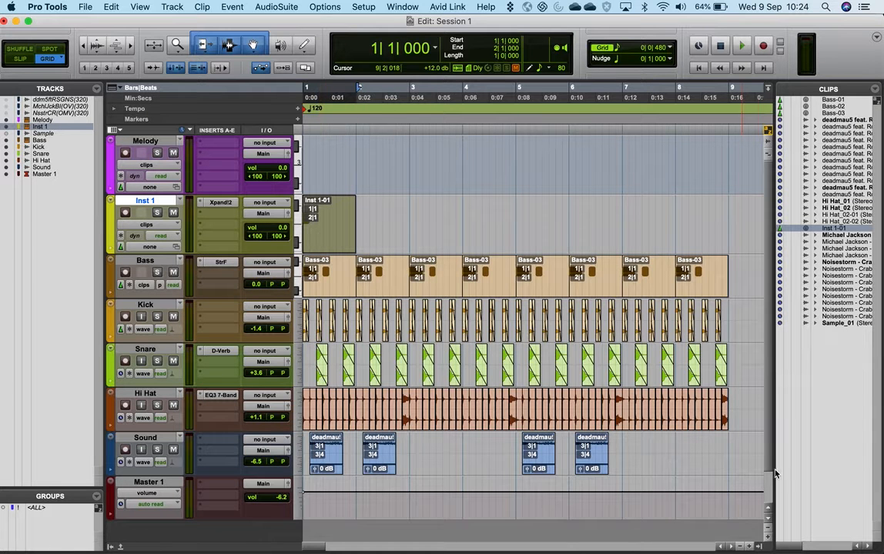
Duplicate the eight bars of Bass, Kick, Snare, Hi Hat and Sound clips so the copies start at bar 9.
left_click_drag(727, 454, 273, 284)
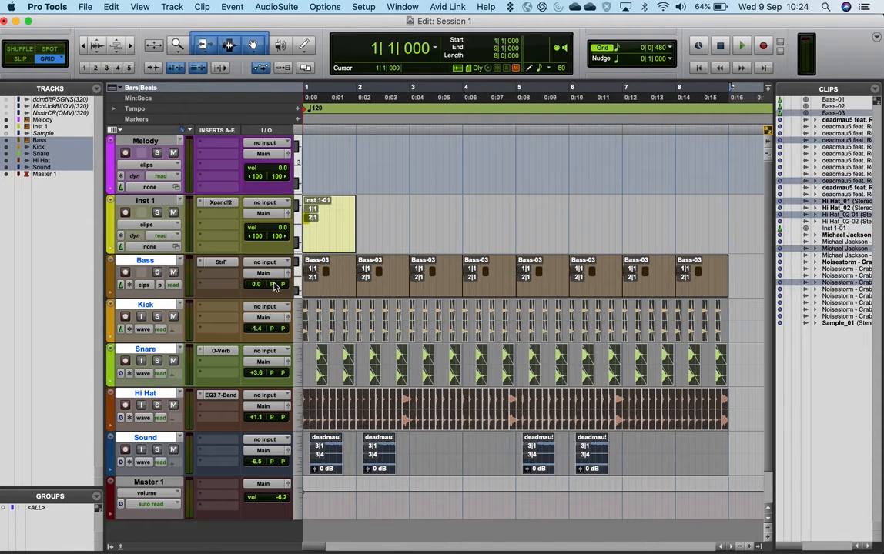
key("r")
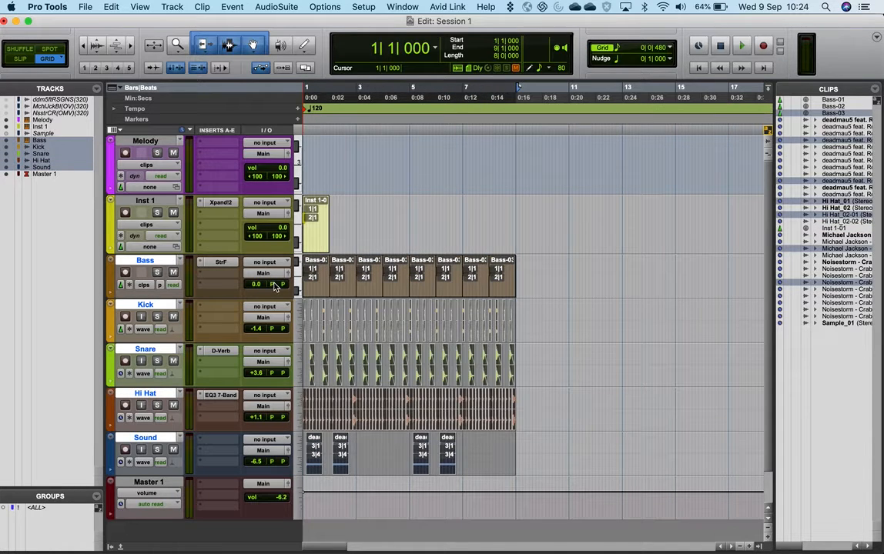
key("super+d")
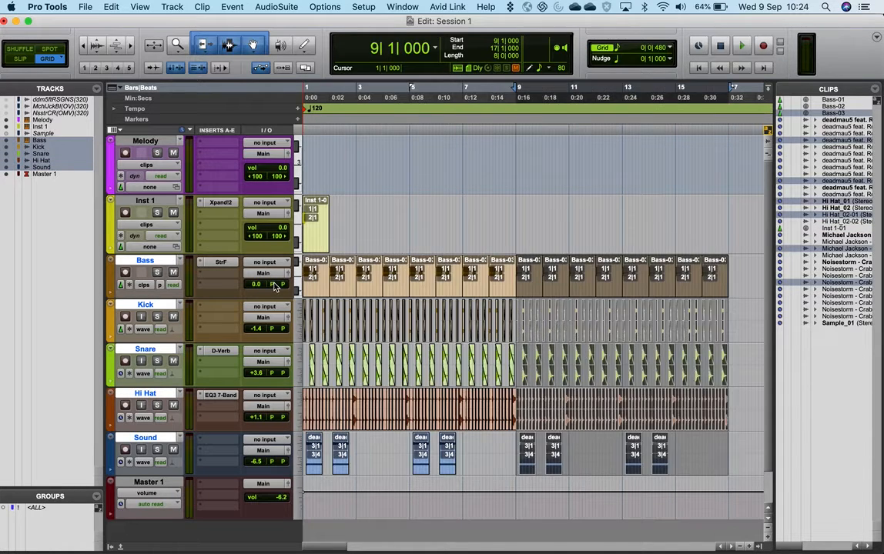
Add a marker named Melody at bar 9.
left_click(516, 131)
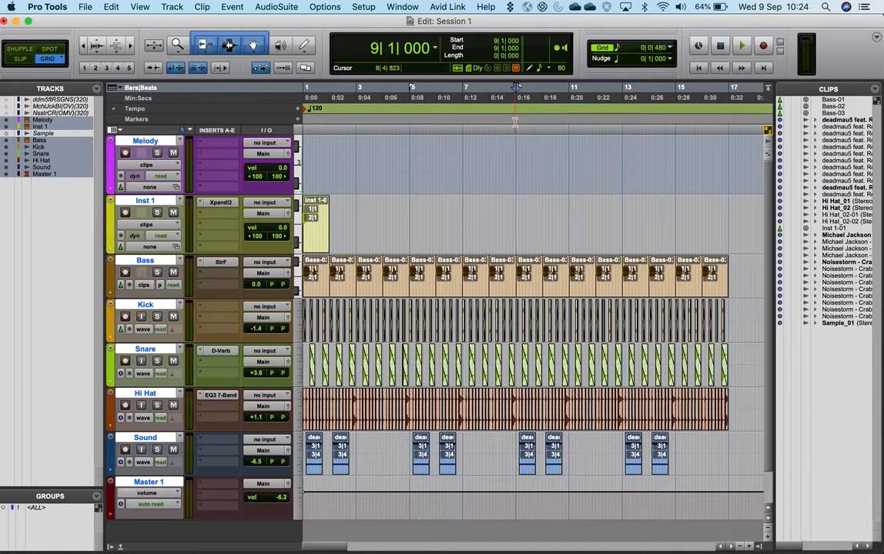
left_click(516, 121)
left_click(298, 120)
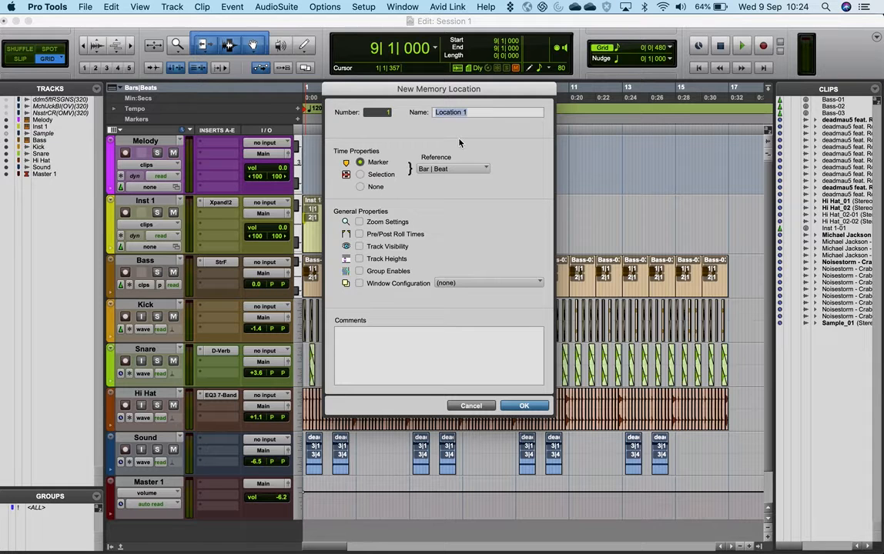
type("Melody")
left_click(521, 406)
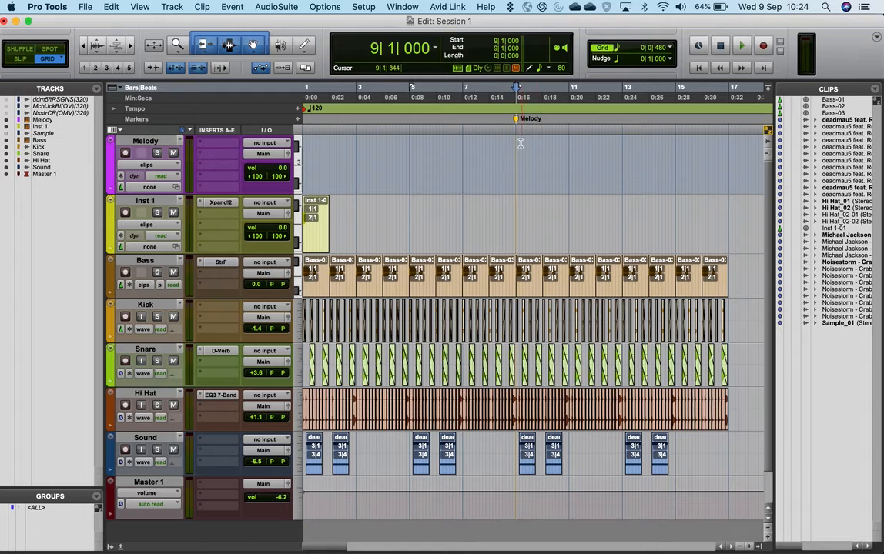
Move the Inst 1 clip from bar 1 to the Melody marker at bar 9.
left_click_drag(319, 244, 533, 233)
key("super+bracketright")
key("super+bracketright")
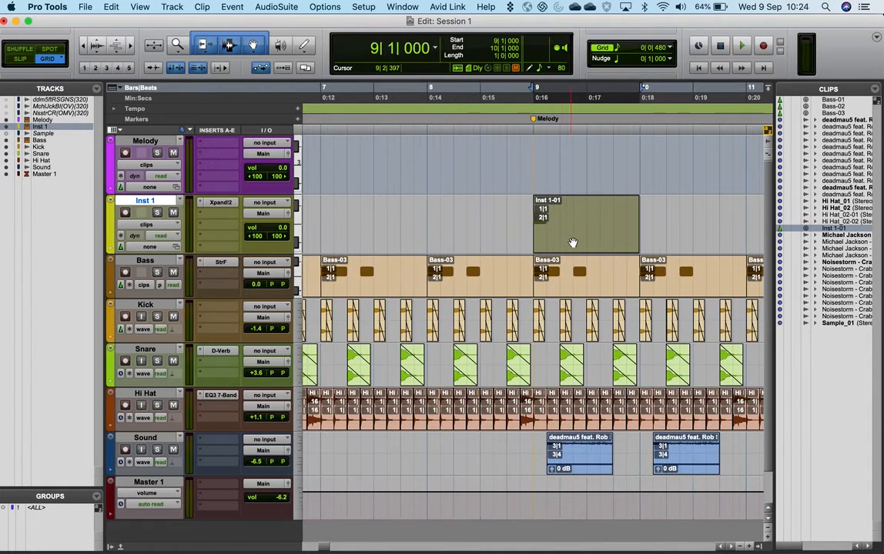
Open the moved Inst 1 clip in the MIDI editor and set the editor's grid to 1/8 note.
double_click(569, 243)
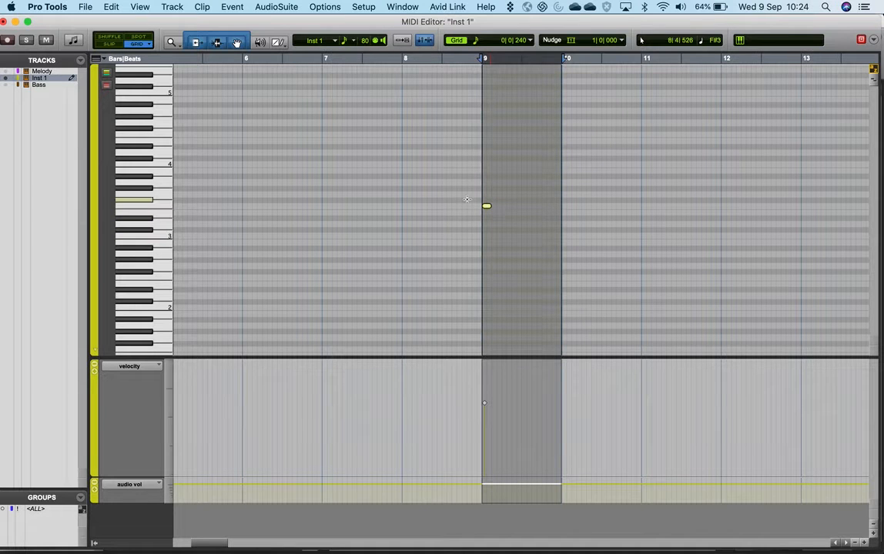
left_click(490, 40)
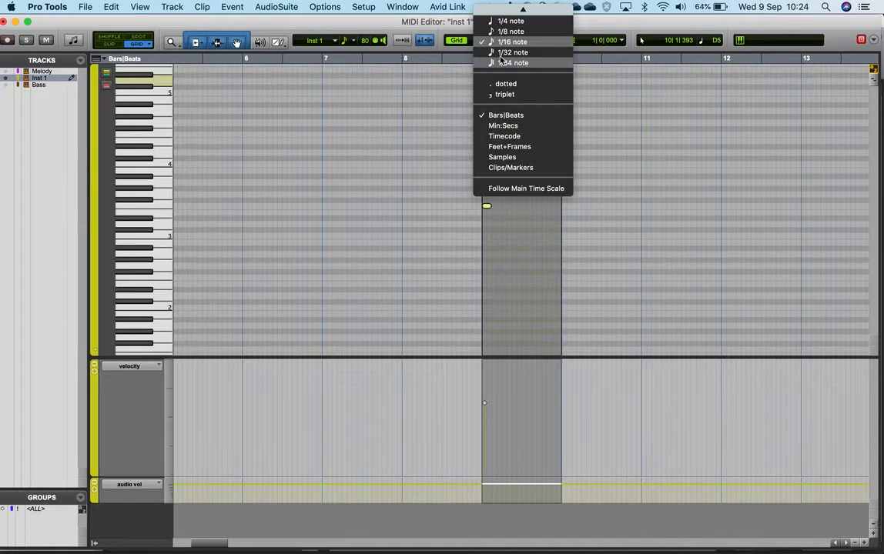
left_click(497, 33)
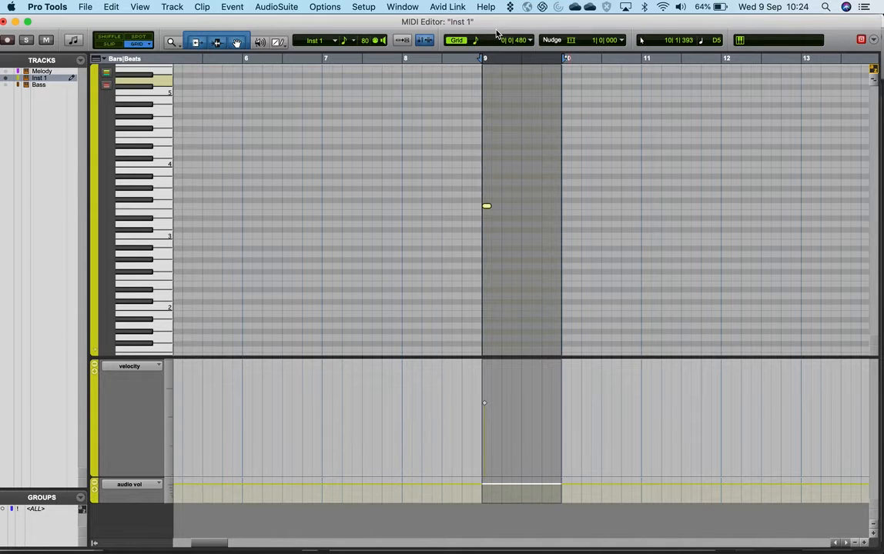
Lengthen the F3 note at bar 9 to one beat and audition it.
left_click(503, 261)
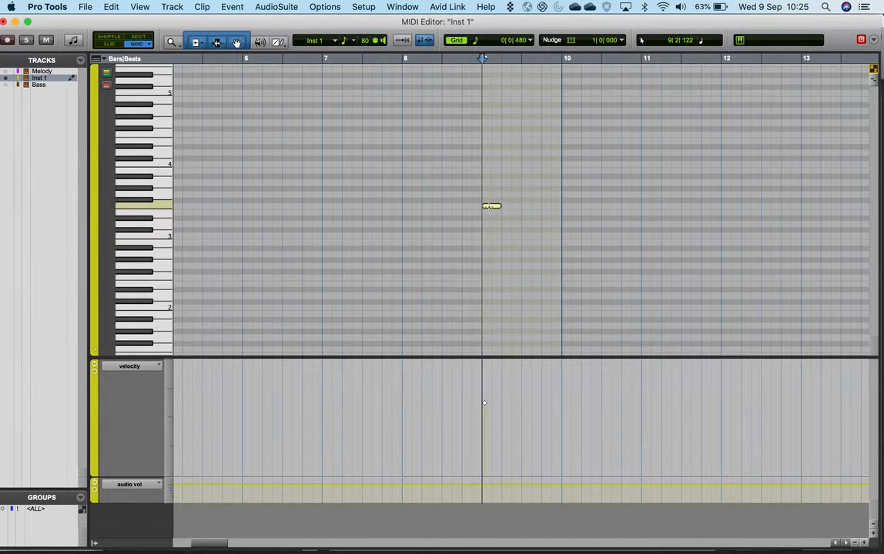
key("space")
key("space")
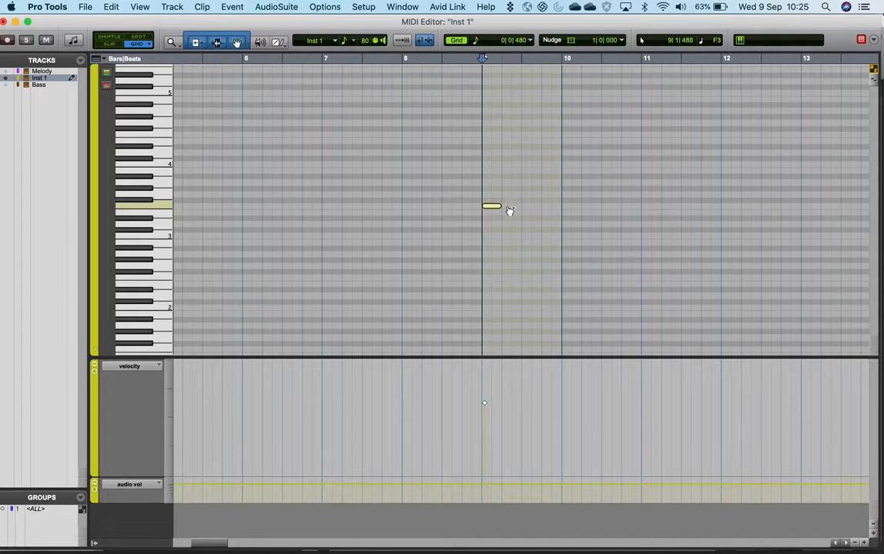
Add a one-beat G3 note on beat 2 and a two-beat G#3 note on beat 3 of bar 9, and play the phrase.
mouse_move(510, 211)
left_mouse_down()
mouse_move(515, 198)
mouse_move(562, 189)
left_mouse_up()
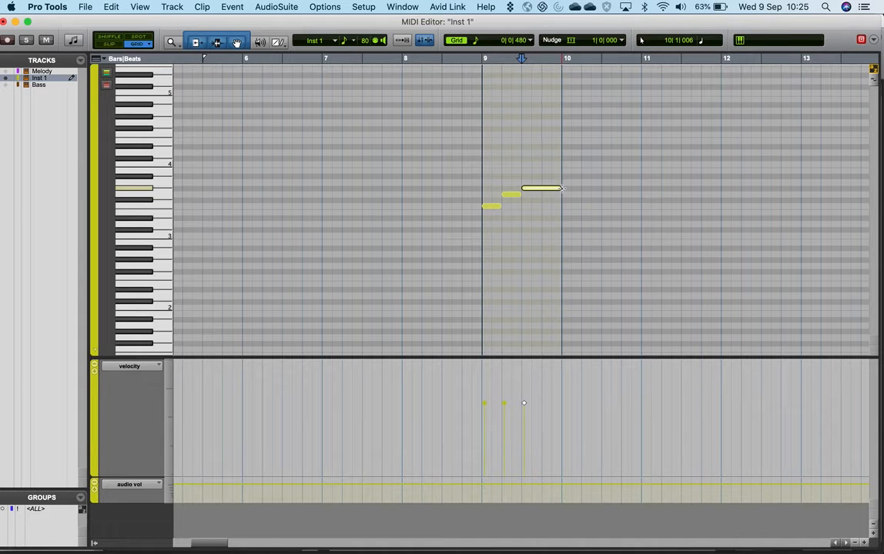
left_click(462, 92)
key("space")
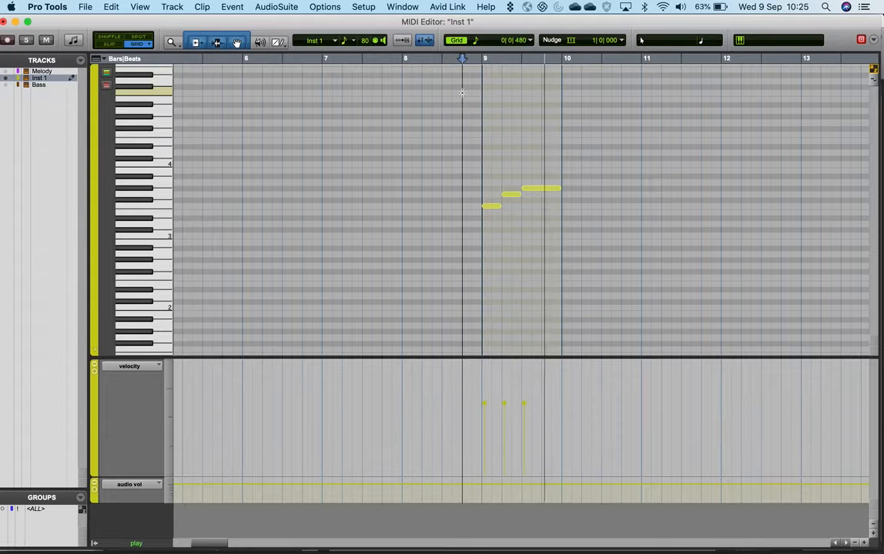
key("space")
Inspect the three notes in bar 9 up close and replay them from 8|4|480.
key("t")
key("t")
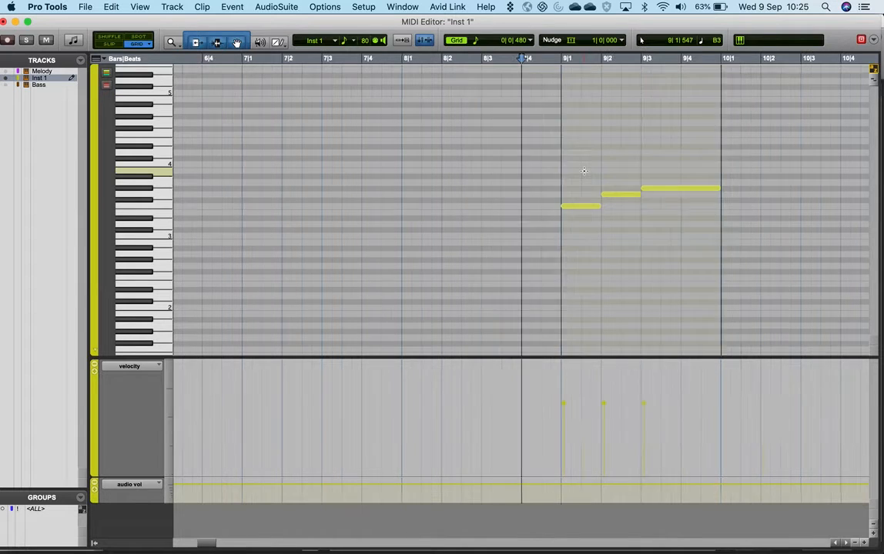
scroll(609, 208, "right", 5)
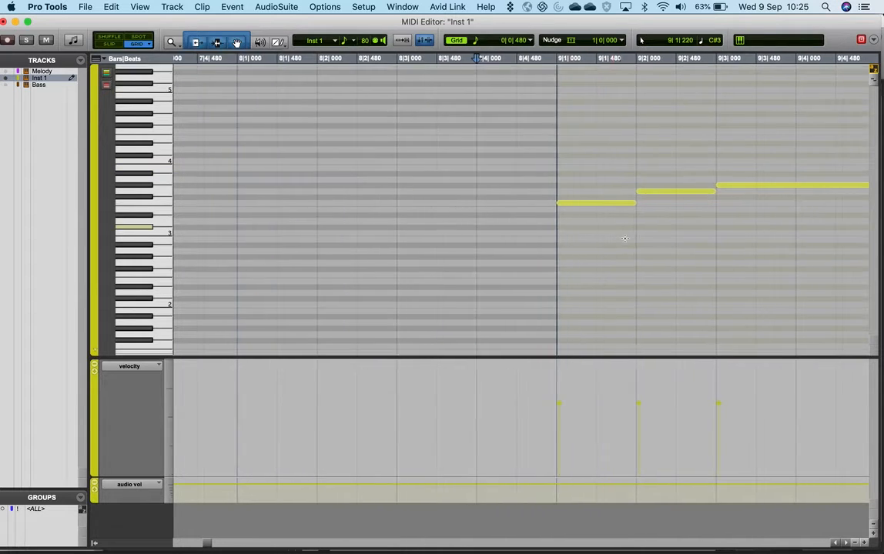
scroll(625, 238, "right", 3)
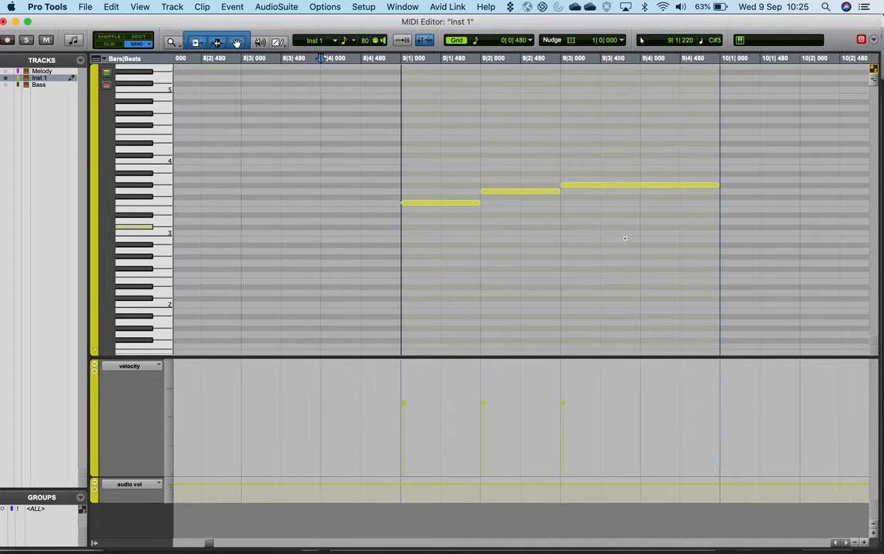
key("space")
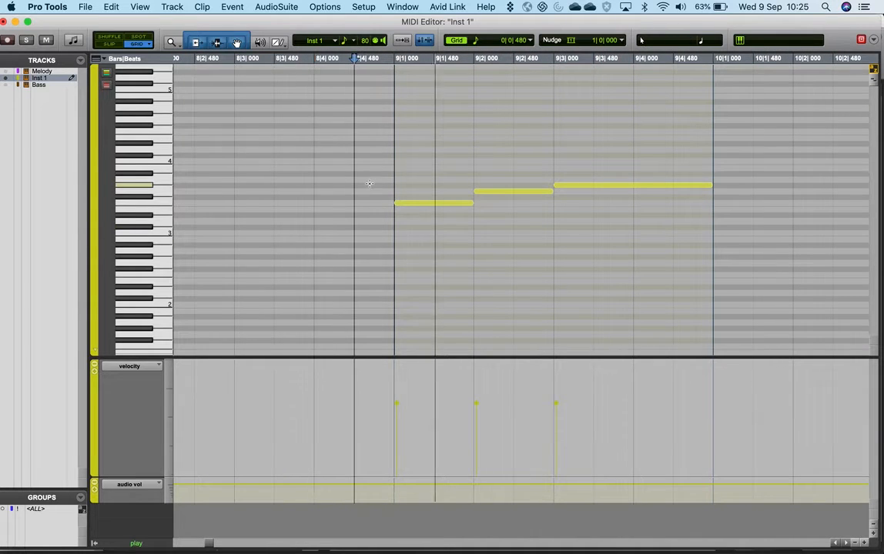
key("space")
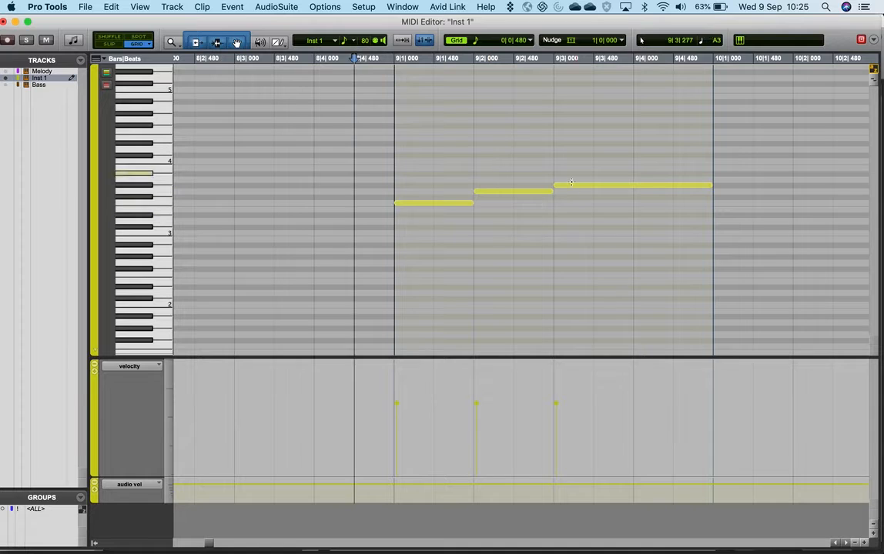
Retime bar 9 so F3 lasts until 9|3|480, G3 until 9|4 and G#3 until 10|1, and play the phrase from 8|4|480.
left_click_drag(559, 186, 634, 186)
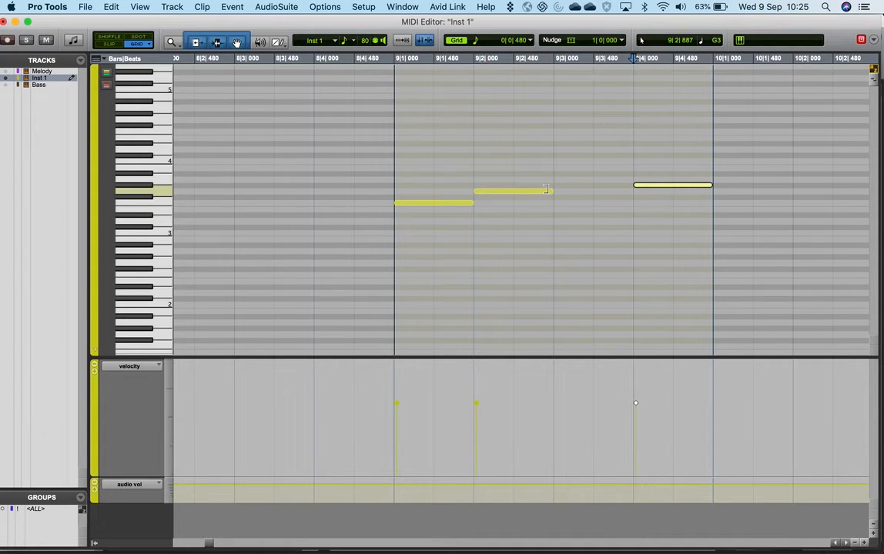
left_click_drag(547, 189, 626, 190)
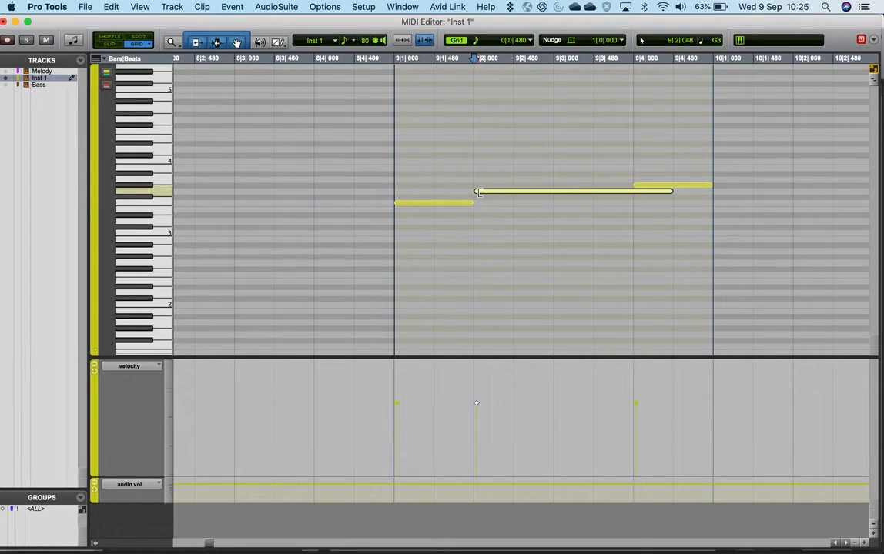
left_click_drag(478, 192, 604, 191)
left_click_drag(473, 203, 592, 201)
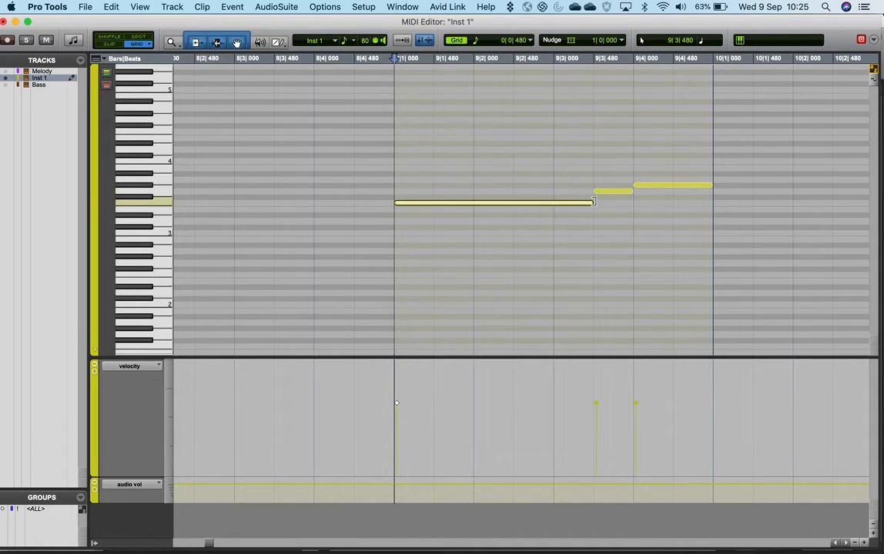
left_click(692, 187)
left_click(375, 180)
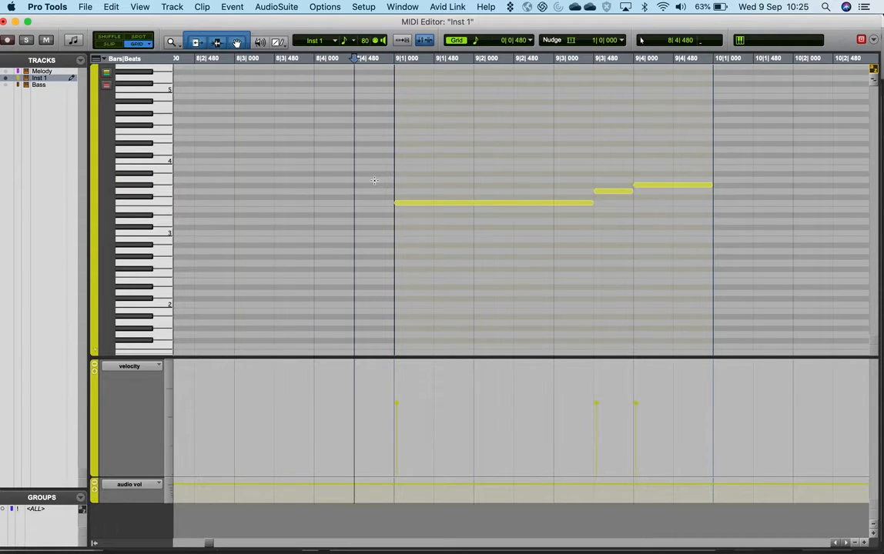
key("space")
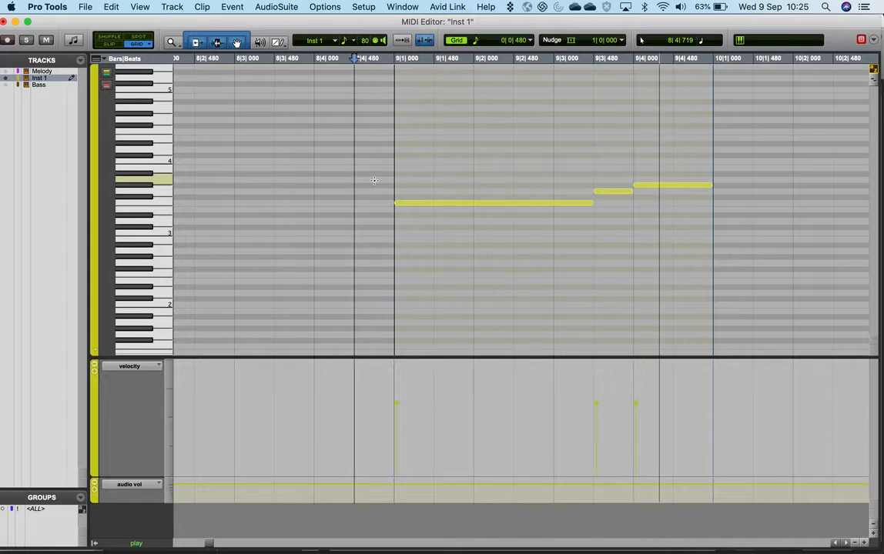
key("space")
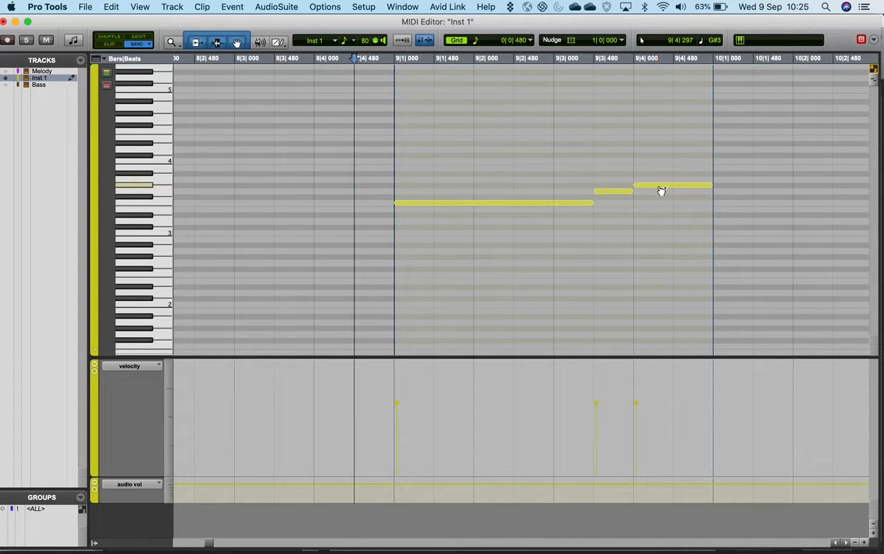
Copy the G#3 note as a one-beat C#4 at the start of bar 10 and play from 9|3.
left_click_drag(661, 191, 745, 160)
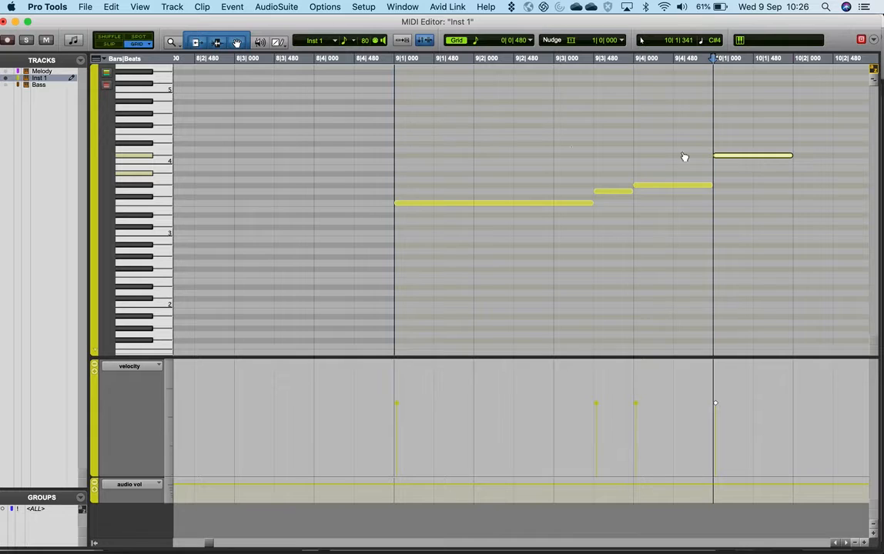
left_click(547, 155)
key("space")
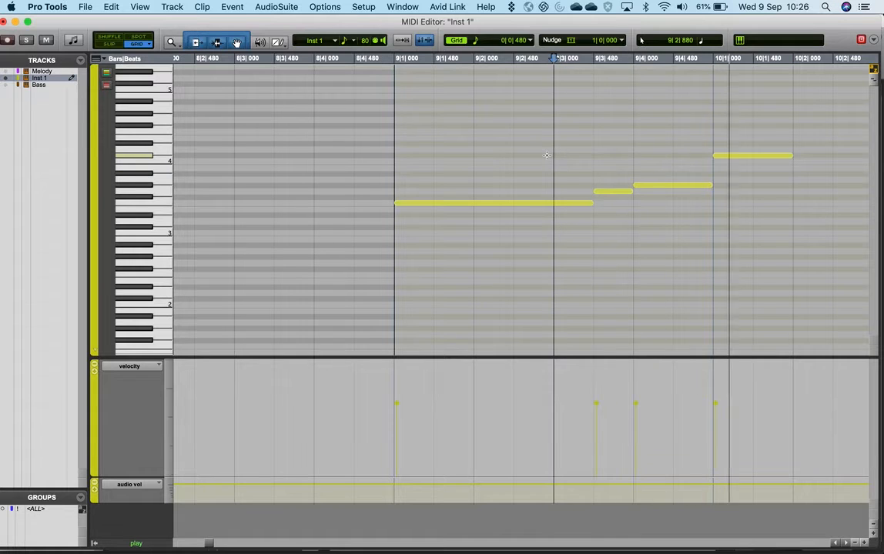
key("space")
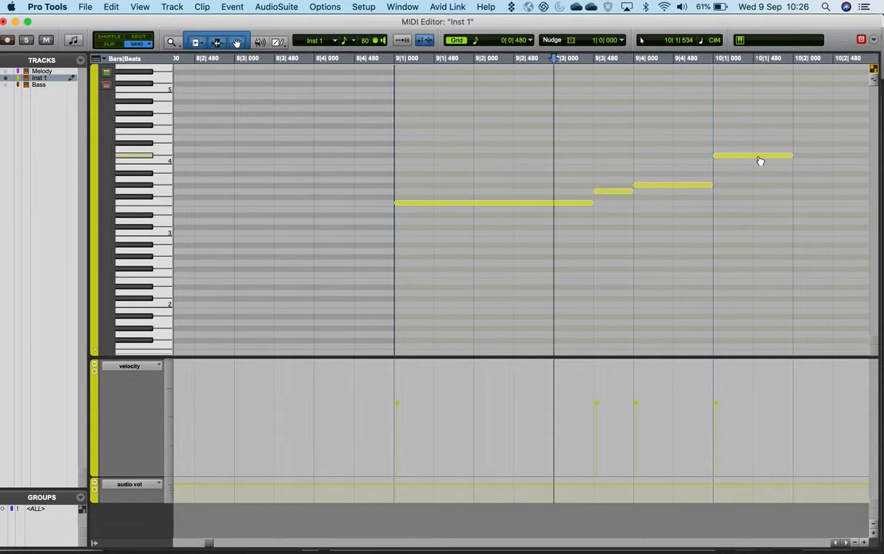
Lengthen the C#4 note at bar 10 so it ends at 10|4|480.
scroll(757, 163, "right", 5)
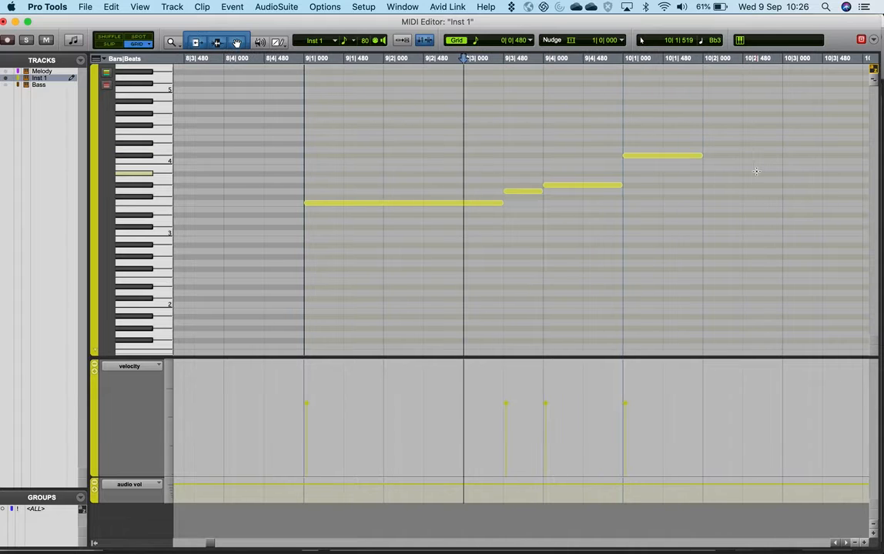
left_click_drag(643, 160, 810, 148)
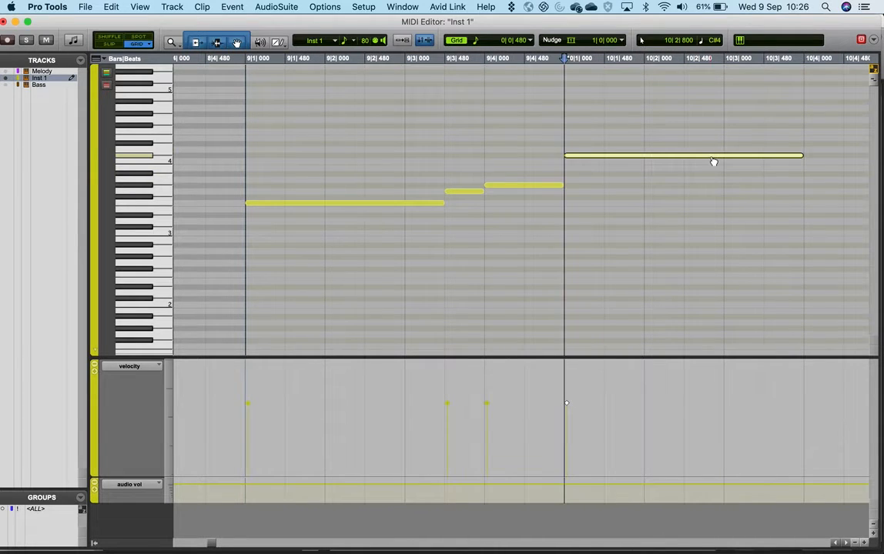
scroll(714, 161, "right", 5)
key("super+bracketleft")
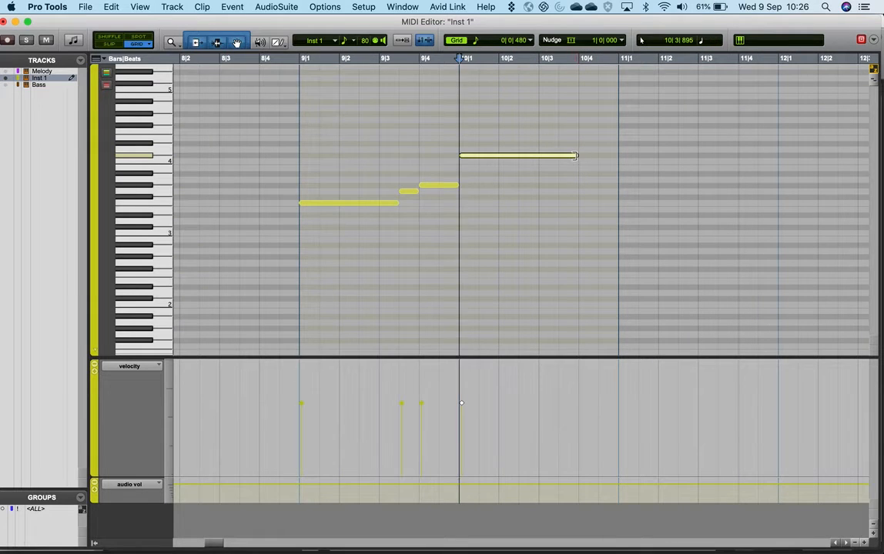
left_click_drag(576, 155, 597, 155)
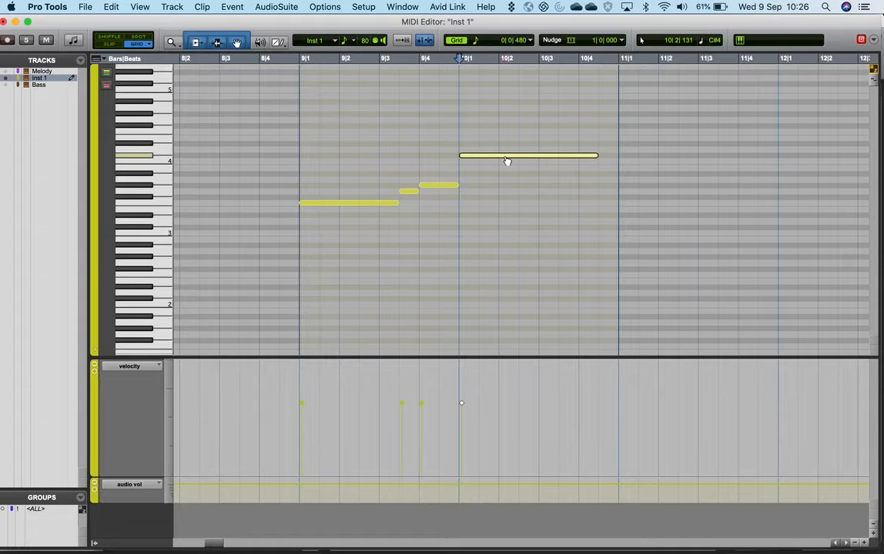
Copy the C#4 note to C4 at 10|4|480, extend the copy to 12|1, and play the melody from 8|3.
left_click_drag(507, 161, 657, 165)
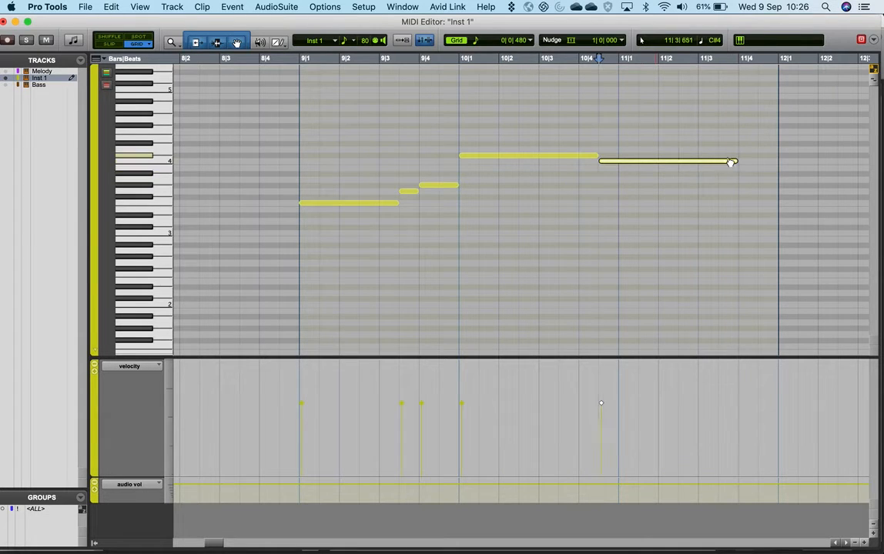
left_click_drag(754, 161, 789, 161)
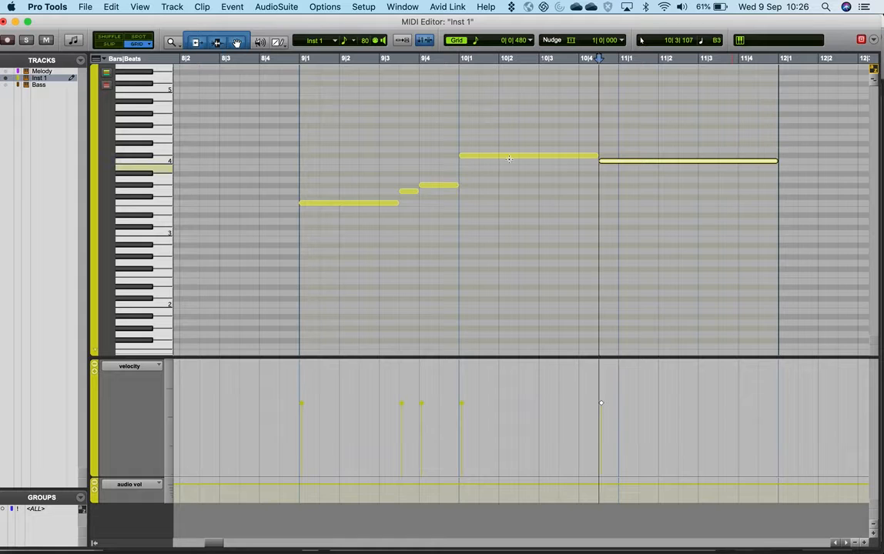
left_click(221, 161)
key("space")
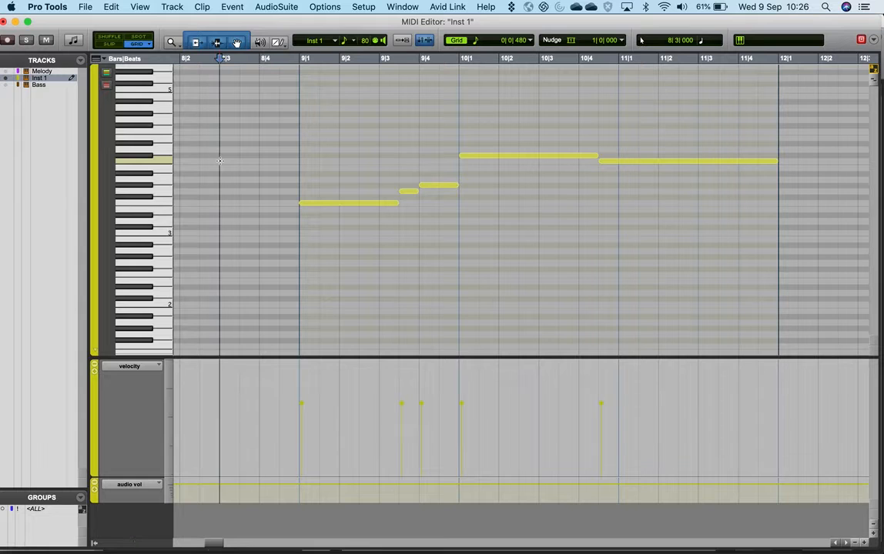
Return to the Edit window and duplicate the four-bar Inst 1 range starting at bar 9 to bar 13.
left_click(3, 22)
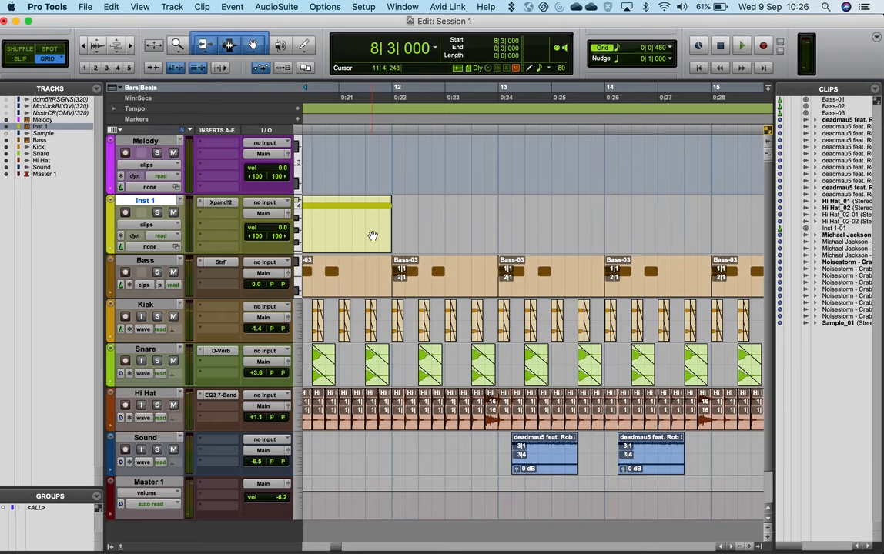
scroll(372, 236, "left", 5)
key("r")
key("r")
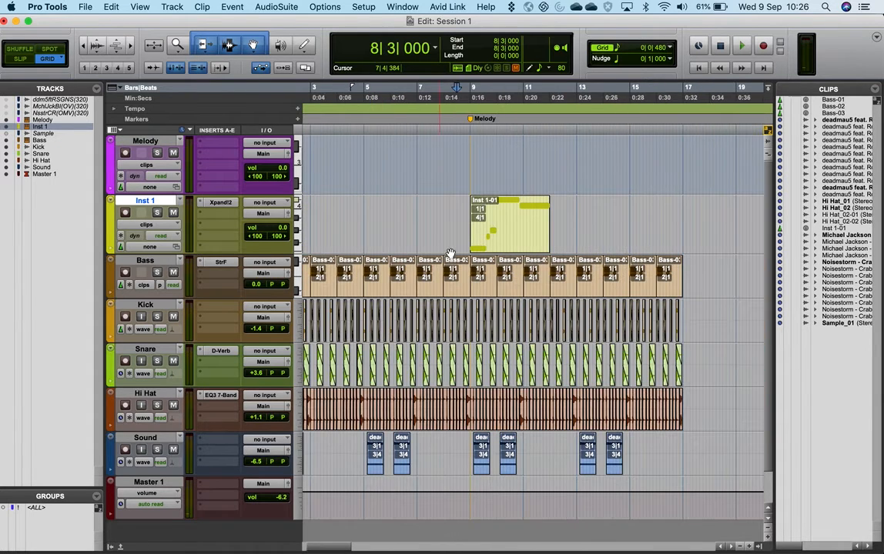
left_click(509, 247)
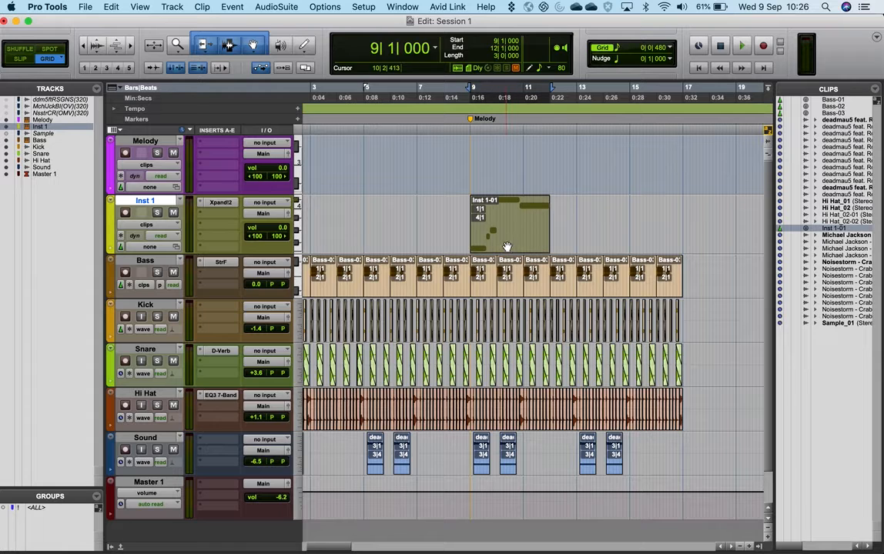
left_click_drag(576, 215, 472, 218)
key("super+d")
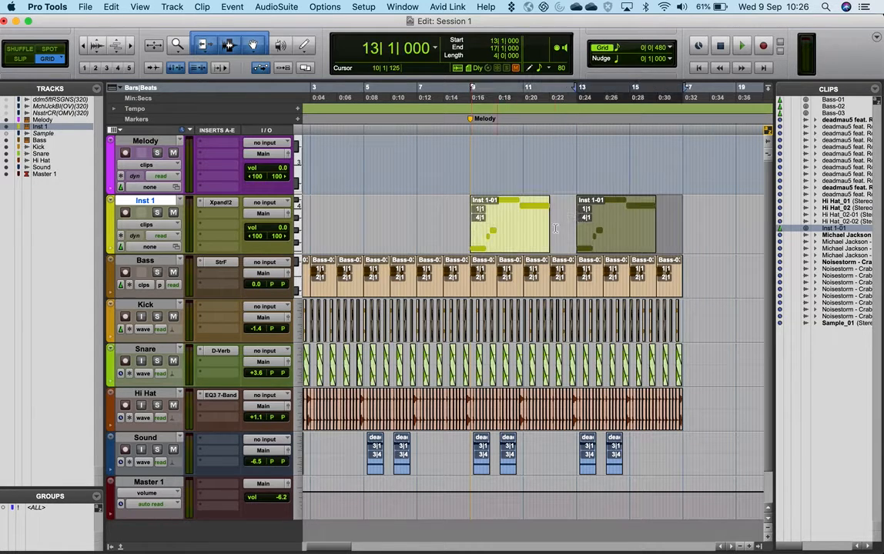
Open the duplicated Inst 1 clip at bar 13 in the MIDI editor and play its melody.
double_click(623, 245)
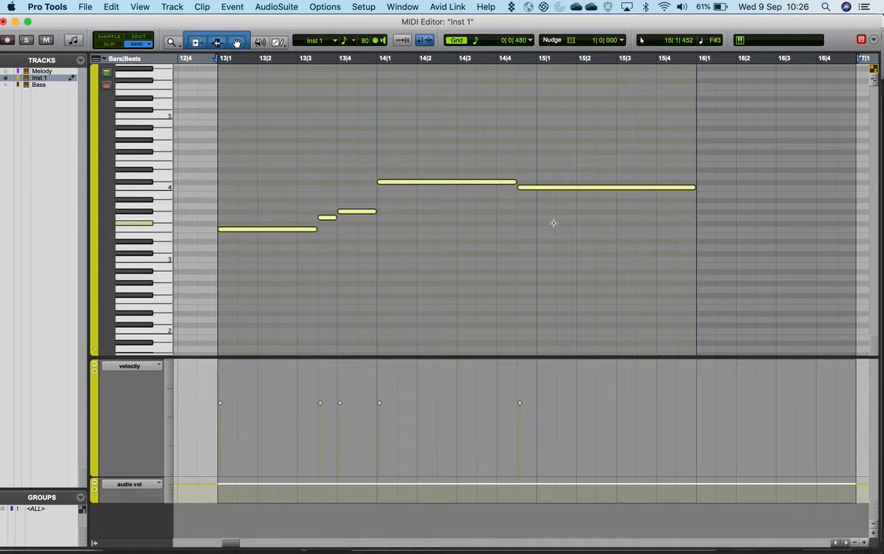
key("space")
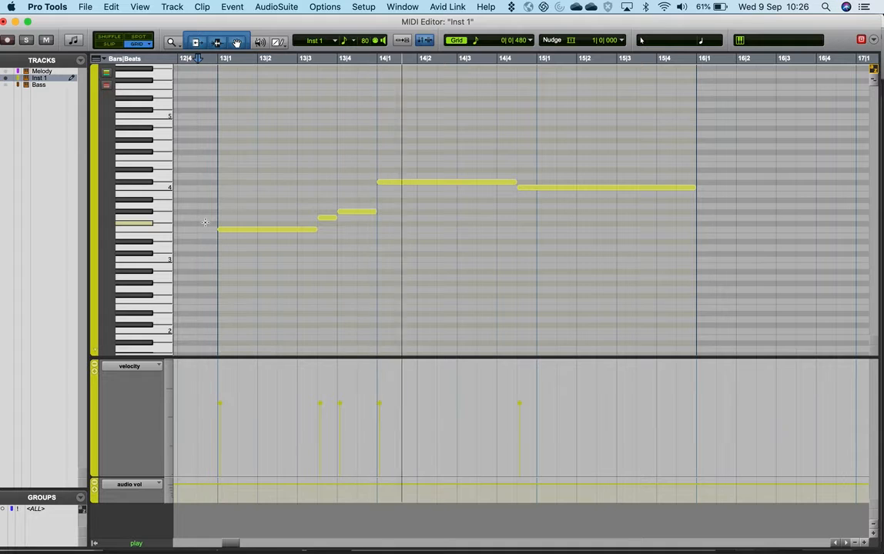
key("space")
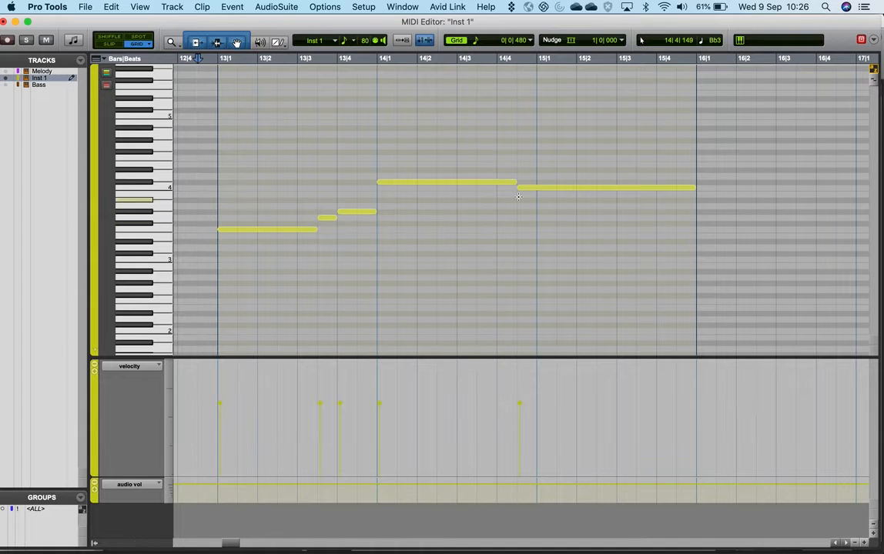
Raise the last note, starting at 14|4|480, from C4 to C#4 and play the phrase from bar 13.
mouse_move(537, 192)
left_mouse_down()
mouse_move(537, 172)
mouse_move(538, 184)
left_mouse_up()
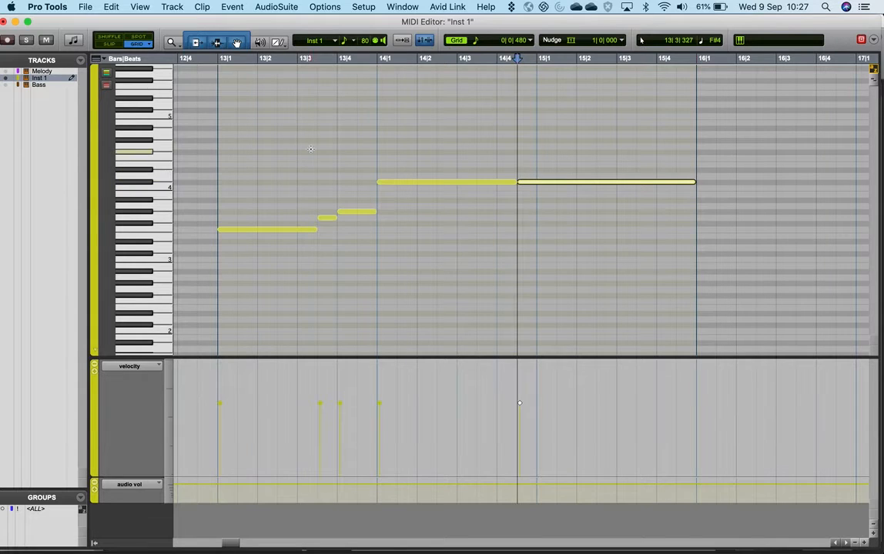
left_click(223, 177)
key("space")
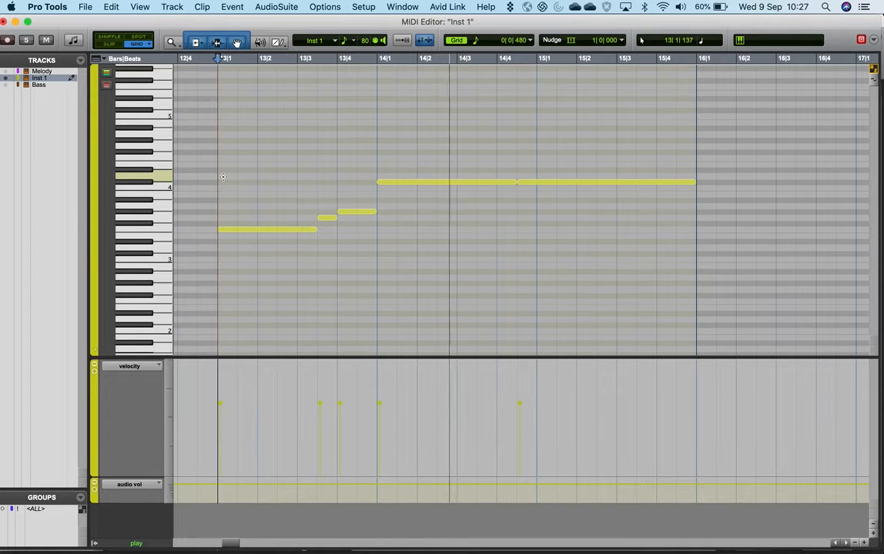
key("space")
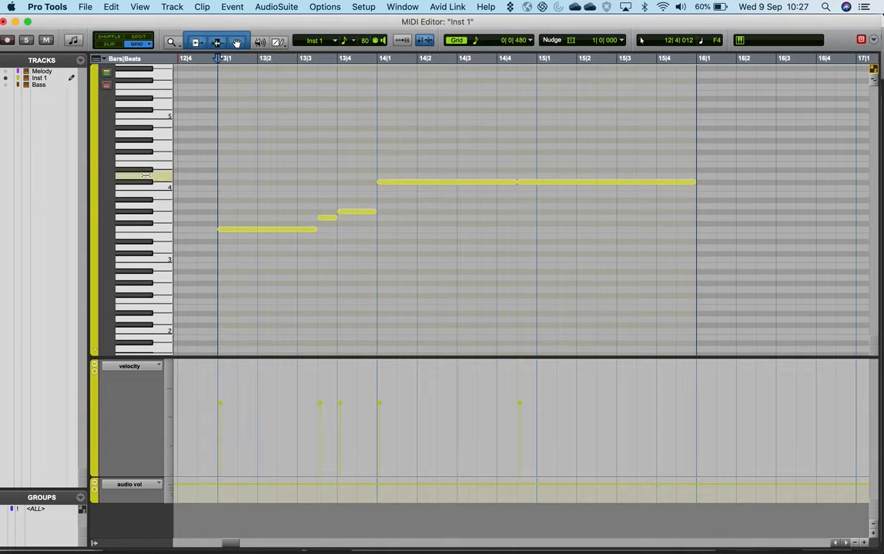
Audition pitches around C#4 and raise the note at 14|4|480 to Eb4, keeping the bar 14 note on C#4.
left_click(145, 182)
left_click(146, 186)
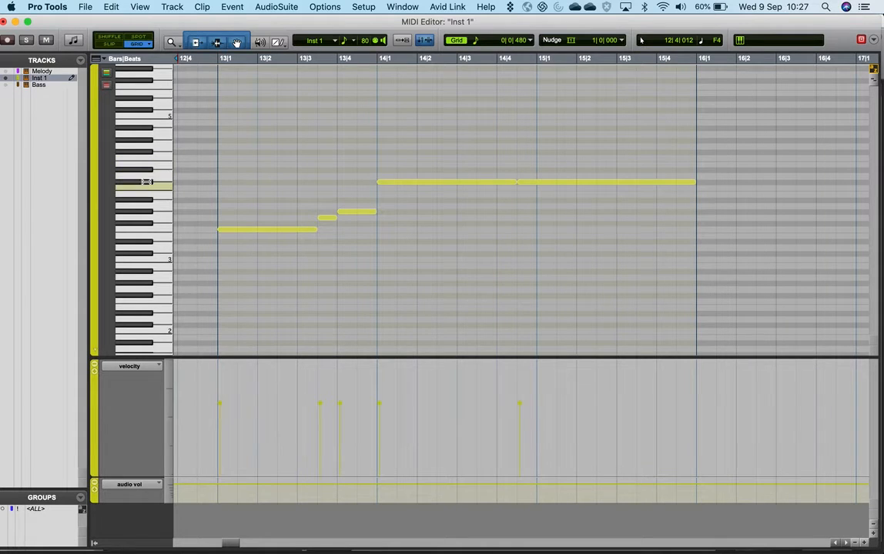
left_click(146, 182)
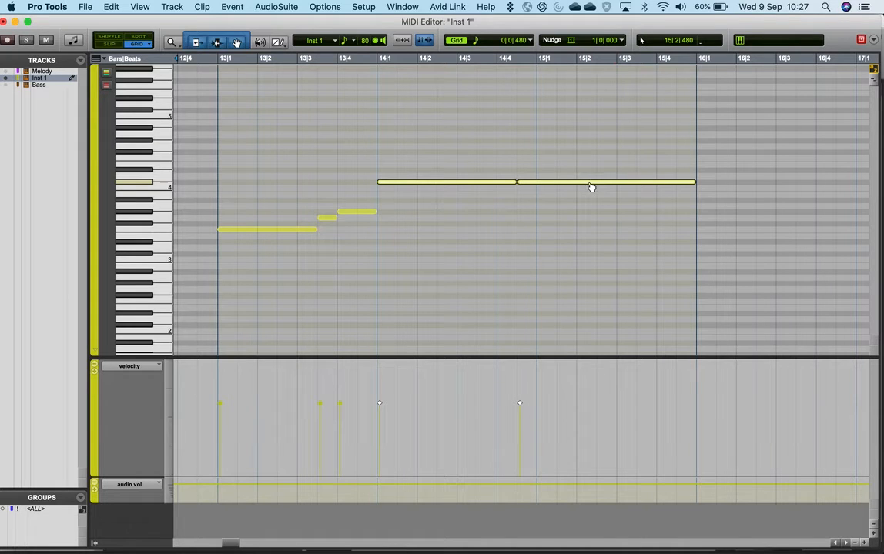
left_click_drag(589, 184, 589, 178)
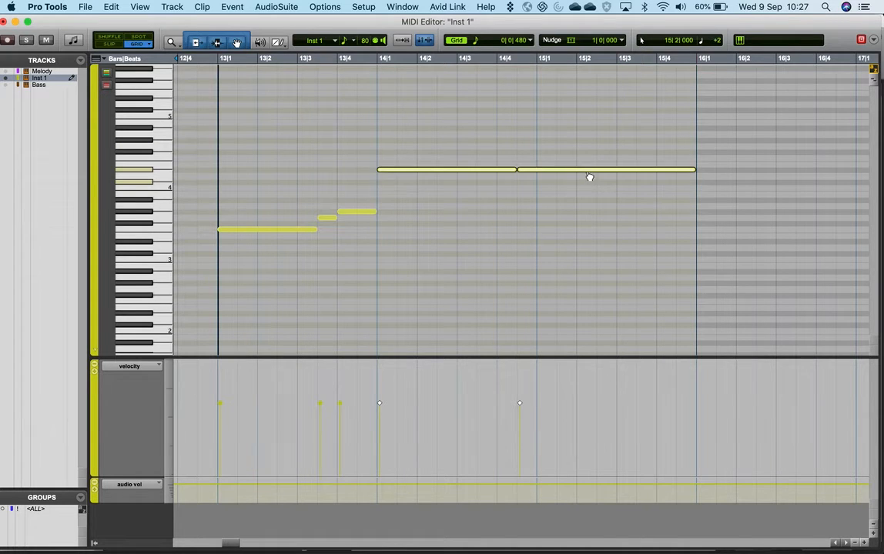
left_click_drag(516, 169, 539, 178)
left_click(517, 182)
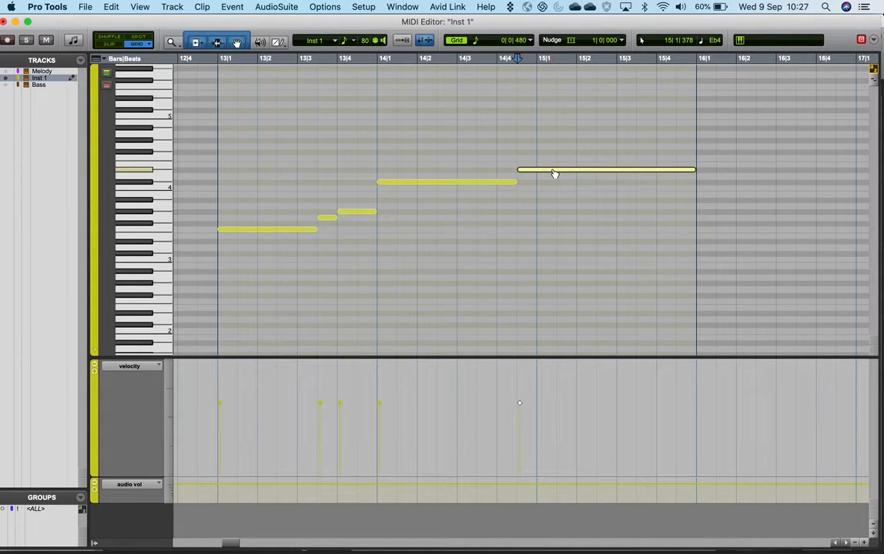
Place a C4 note from 15|4|480 to 17|1 and the Eb4 note from 15|1 to 15|4|480, and play from bar 13.
left_click_drag(554, 173, 710, 194)
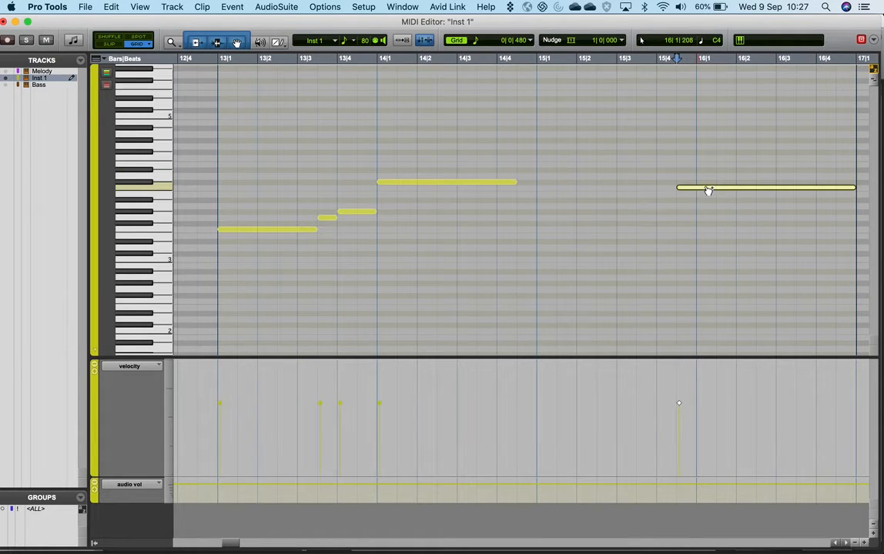
left_click_drag(584, 176, 566, 174)
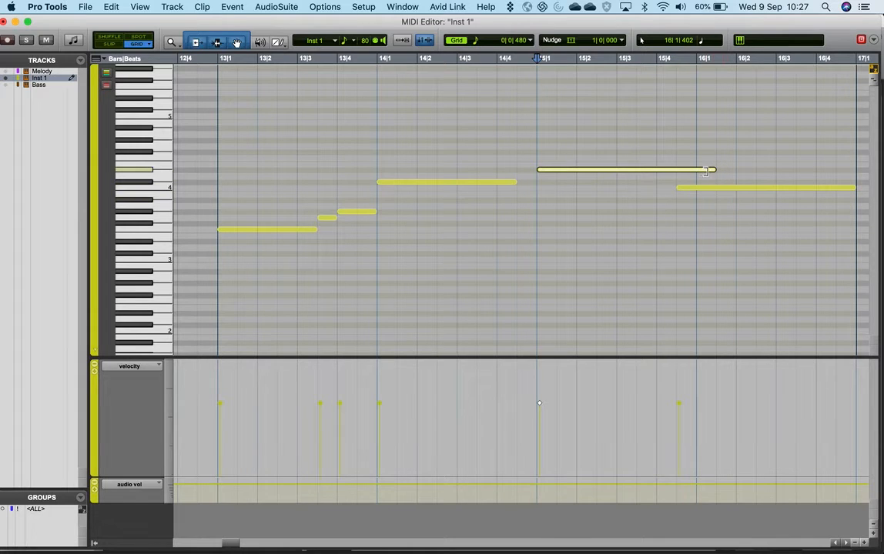
left_click(223, 222)
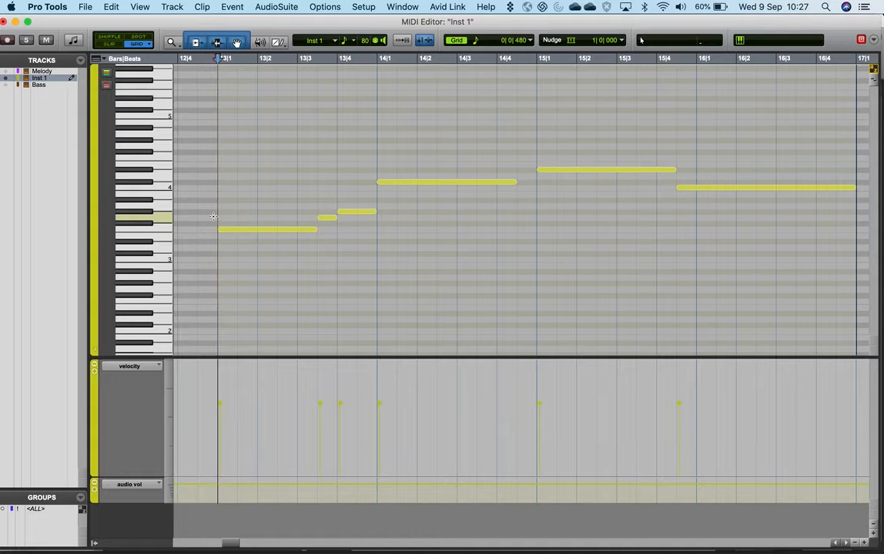
key("space")
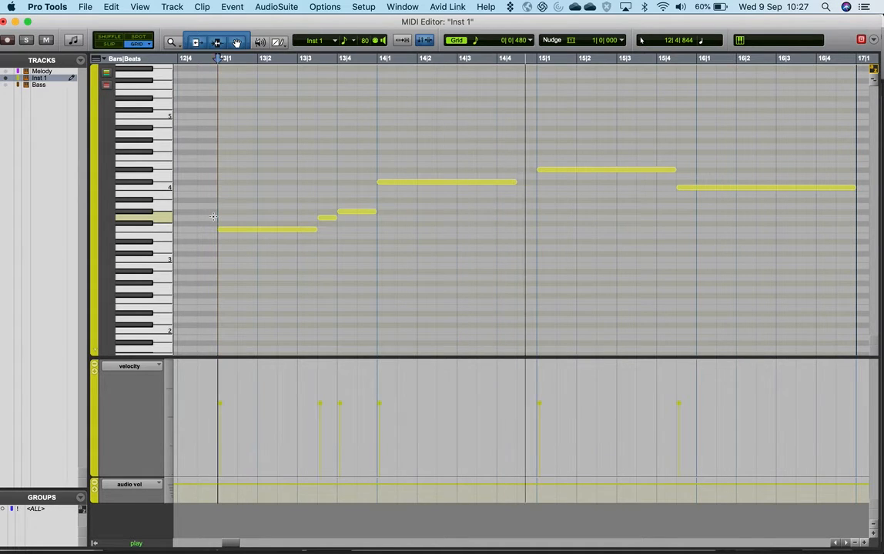
key("space")
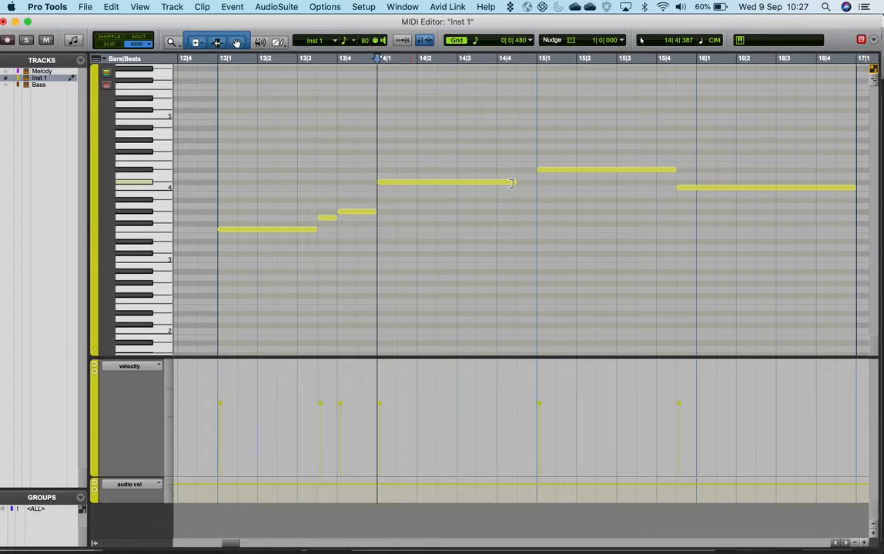
End the C#4 note at 14|4, span Eb4 from 14|4 to 15|1 and C4 from 15|1 to 16|1, and play from 14|2.
left_click_drag(518, 181, 497, 170)
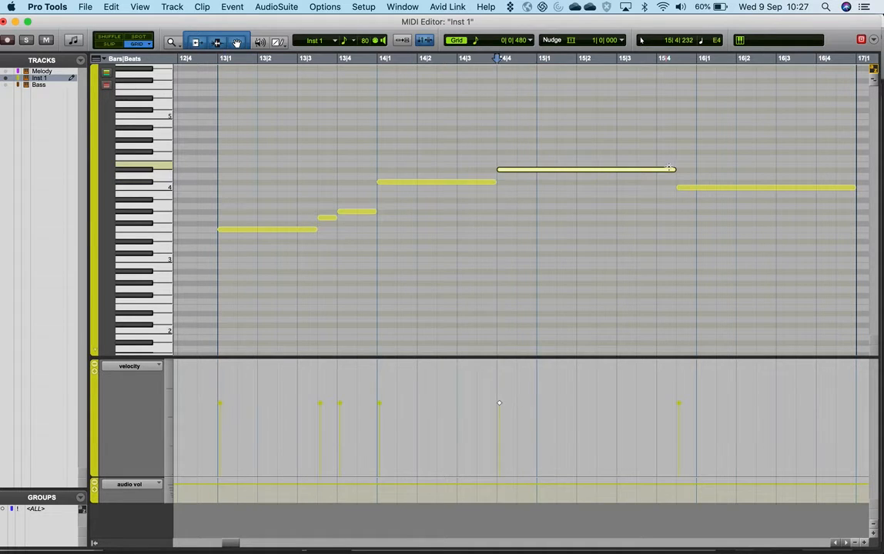
left_click_drag(669, 168, 533, 170)
left_click_drag(678, 187, 537, 189)
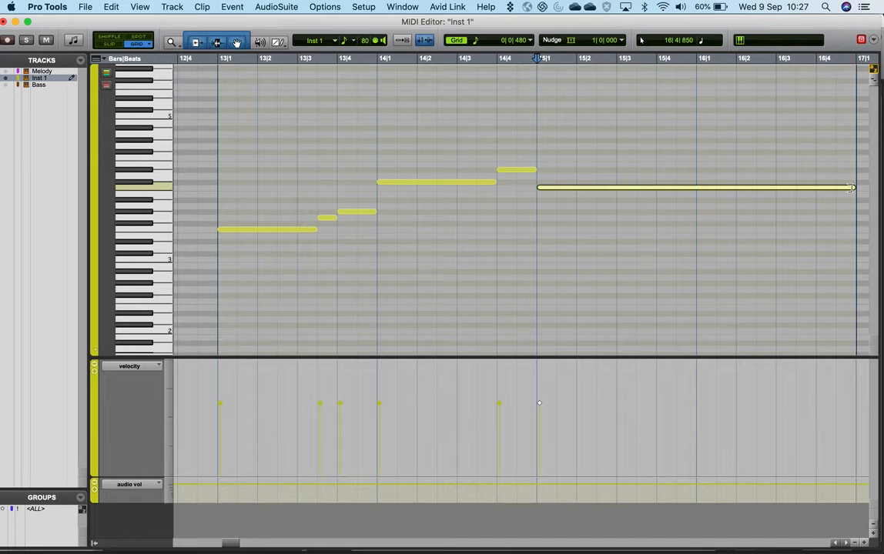
left_click_drag(851, 188, 693, 191)
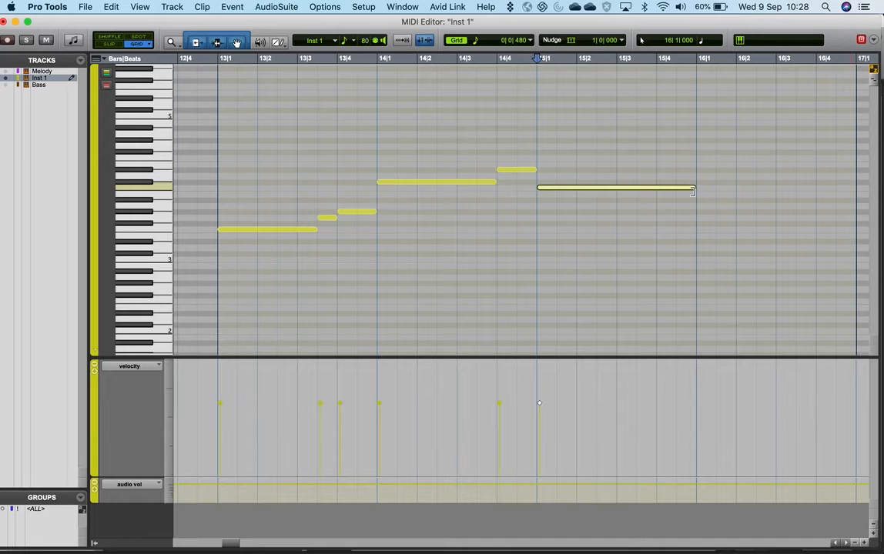
left_click(419, 162)
key("space")
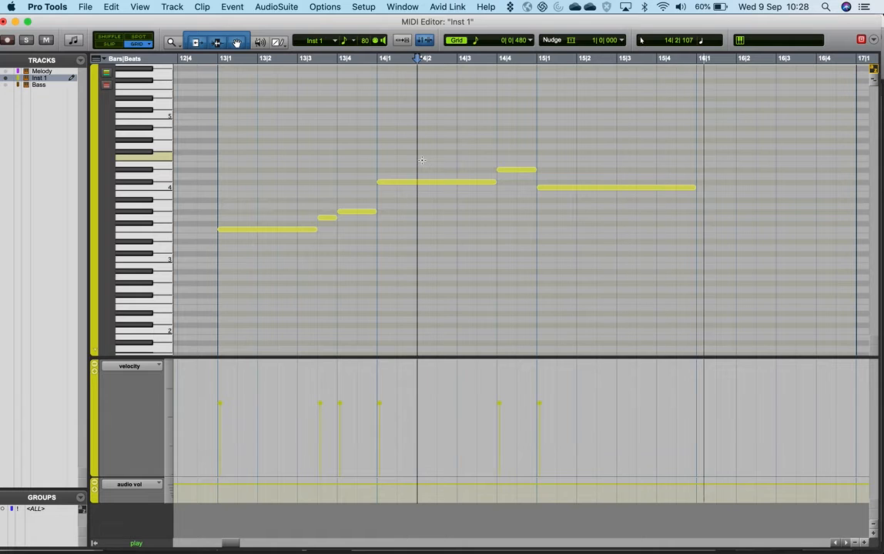
Close the MIDI editor and extend the Inst 1-01 clip's end to bar 13.
left_click(5, 22)
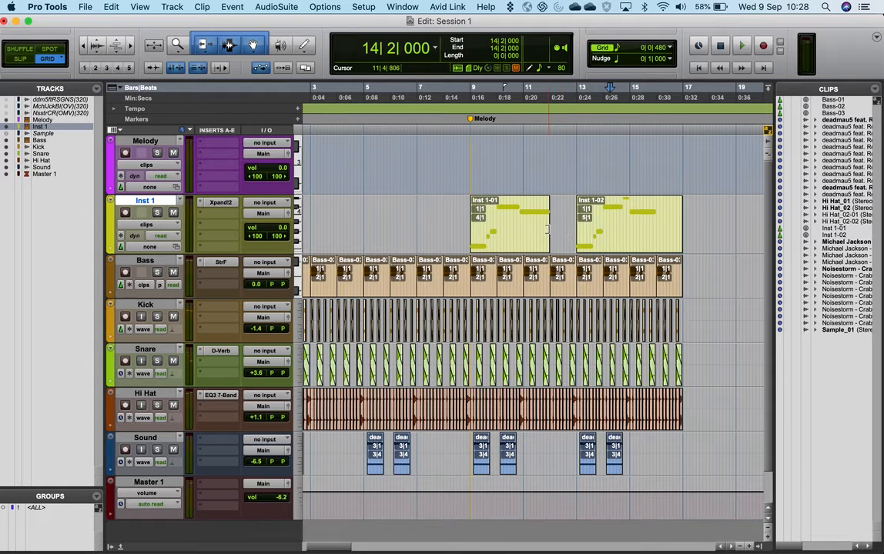
left_click_drag(547, 228, 576, 231)
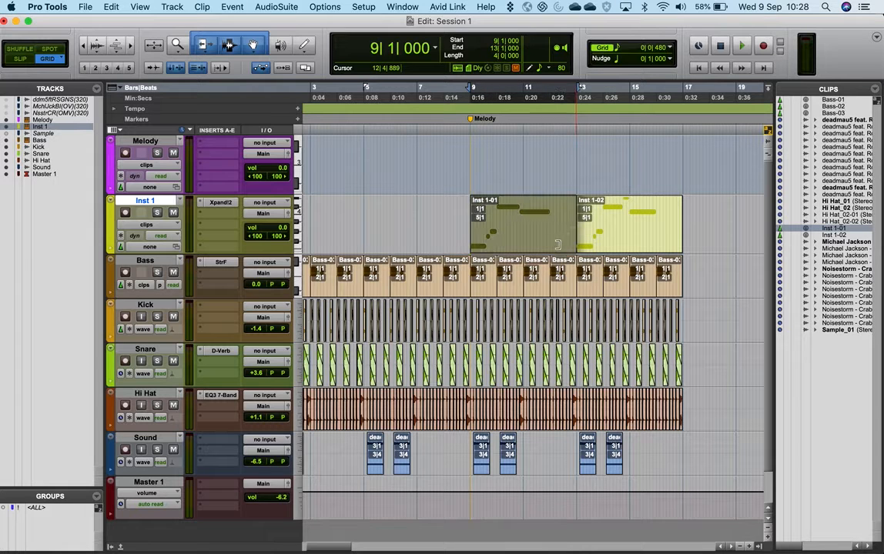
left_click(461, 208)
Recolour the Inst 1-01 clip bright green, applying the colour to clips in tracks.
left_click(536, 239)
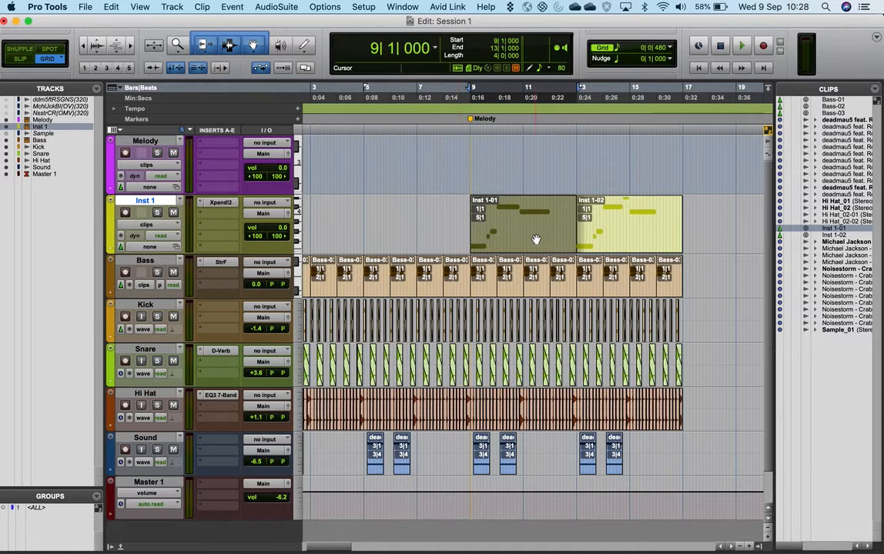
double_click(109, 228)
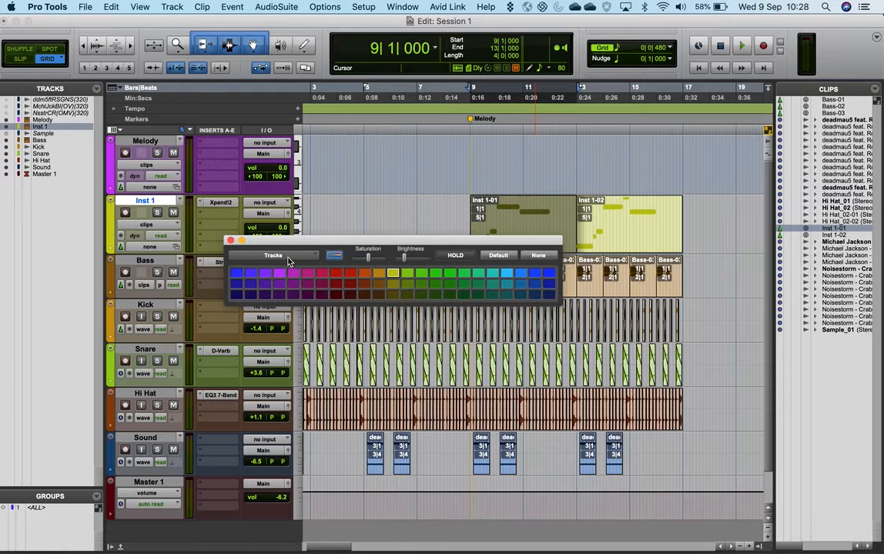
left_click(288, 262)
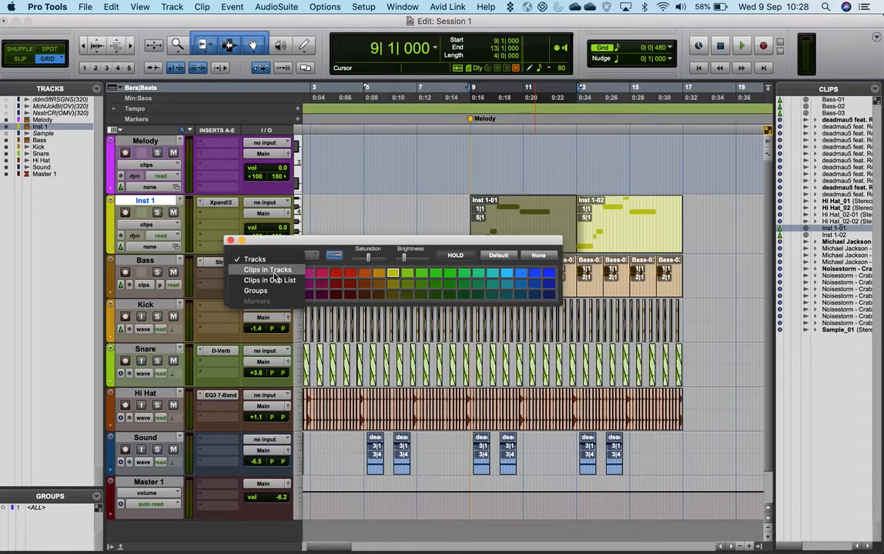
left_click(269, 270)
left_click(392, 287)
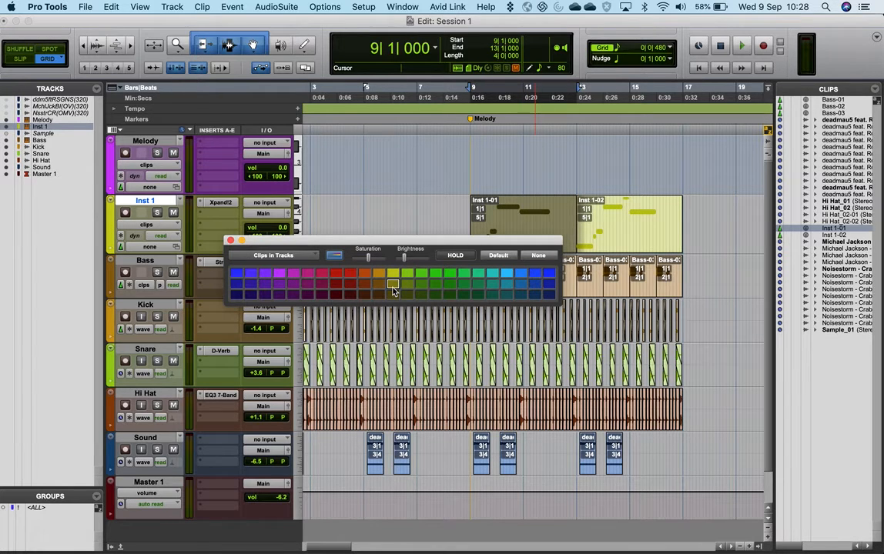
left_click(407, 274)
left_click(230, 241)
Play the arrangement from 8|2|480 to hear both melody clips with the beat.
left_click(453, 201)
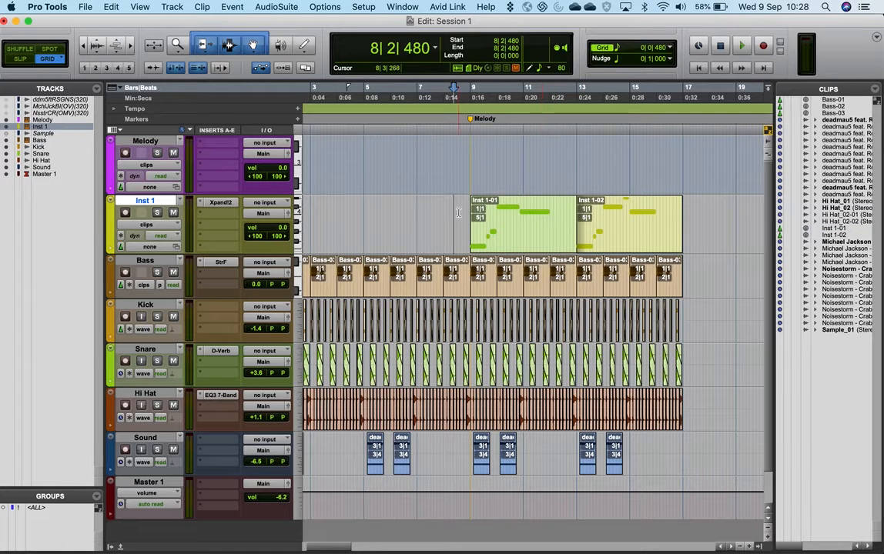
key("space")
key("space")
key("space")
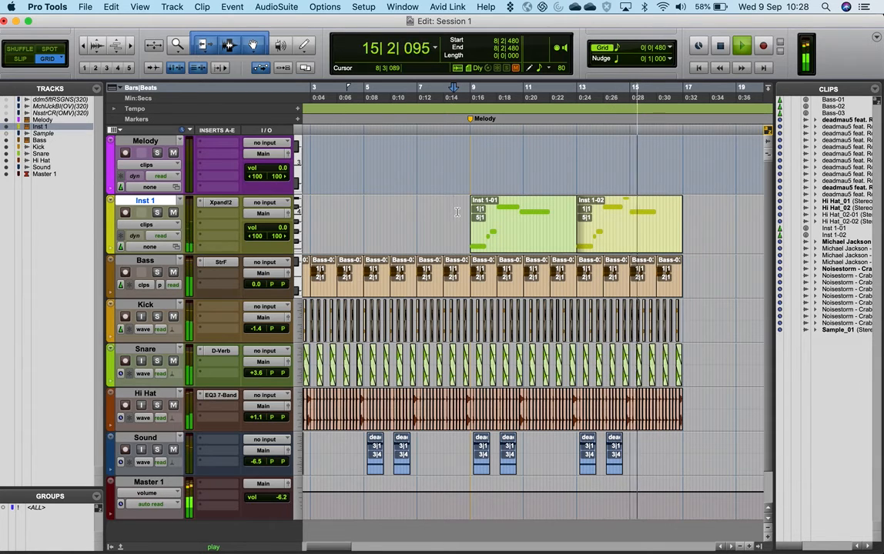
key("space")
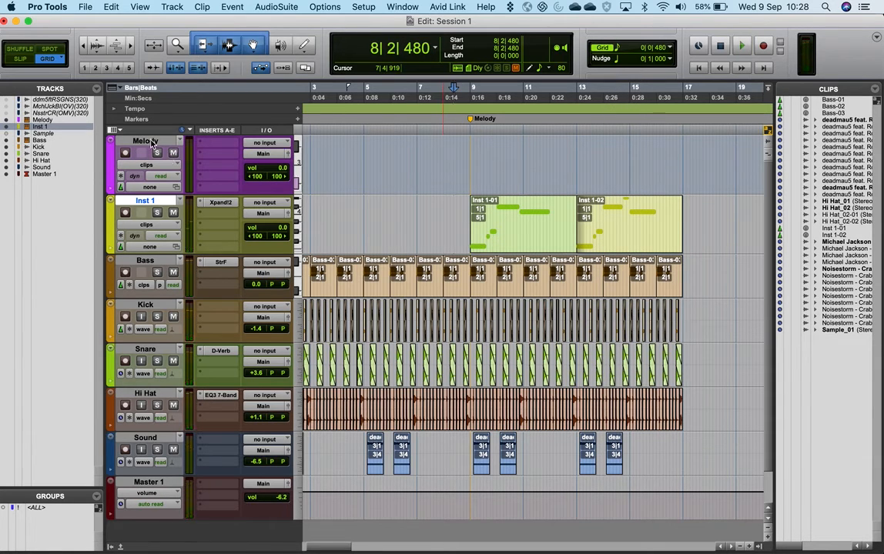
Rename the Melody track to Chords and the Inst 1 track to Melody.
double_click(146, 141)
type("Chords")
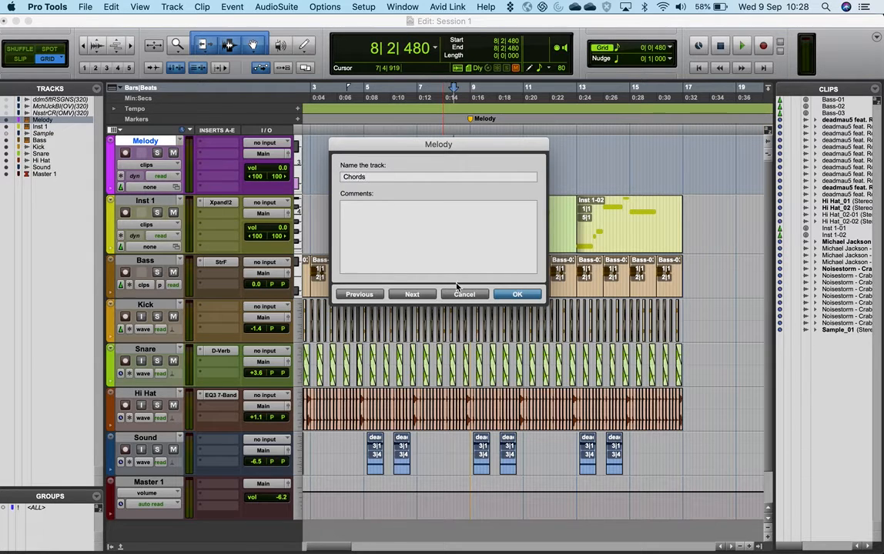
left_click(532, 297)
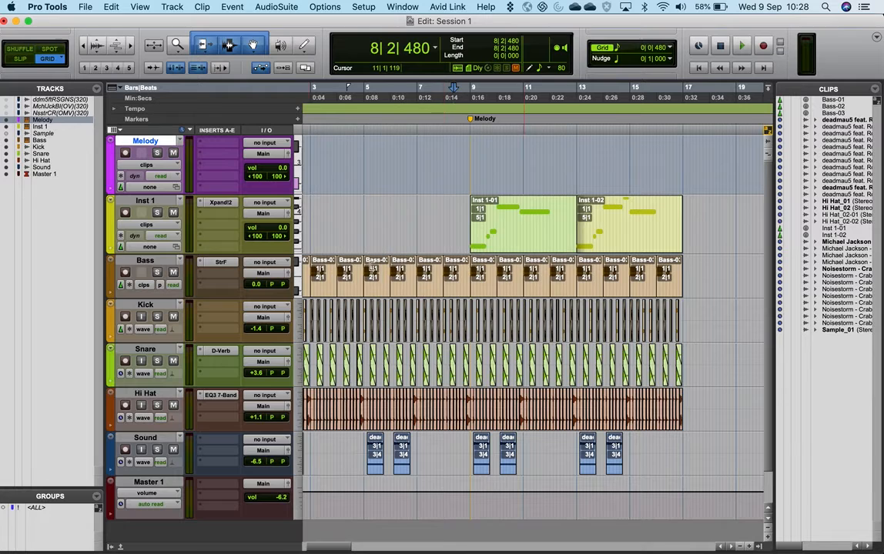
double_click(150, 201)
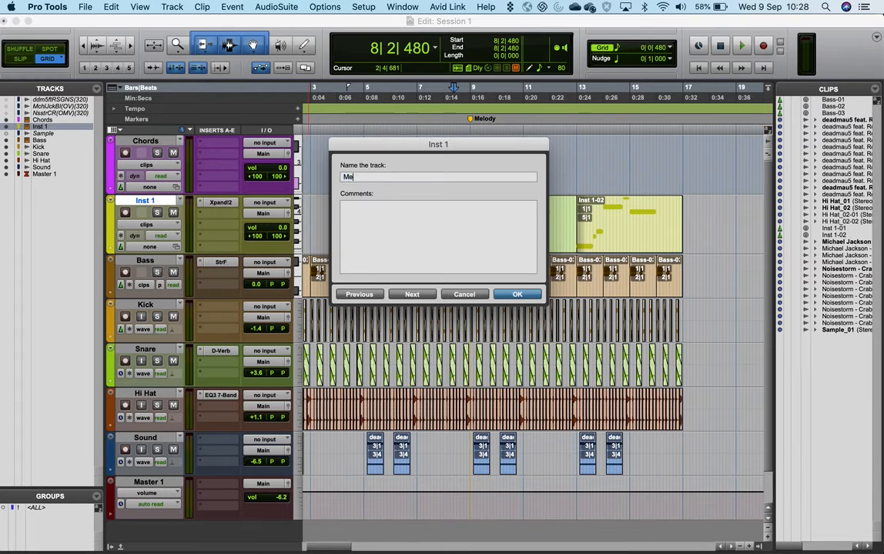
key("Return")
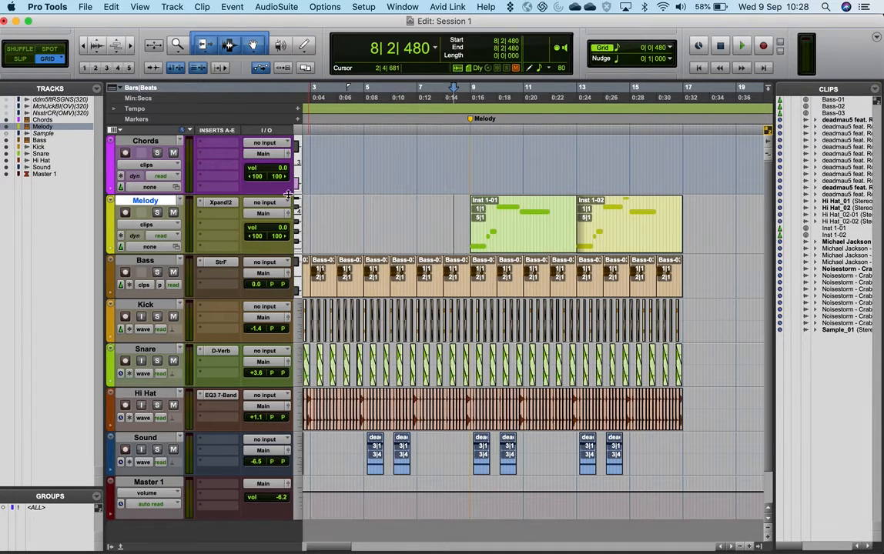
Insert the stereo Xpand!2 instrument plug-in on the Chords track and close its window.
left_click(468, 175)
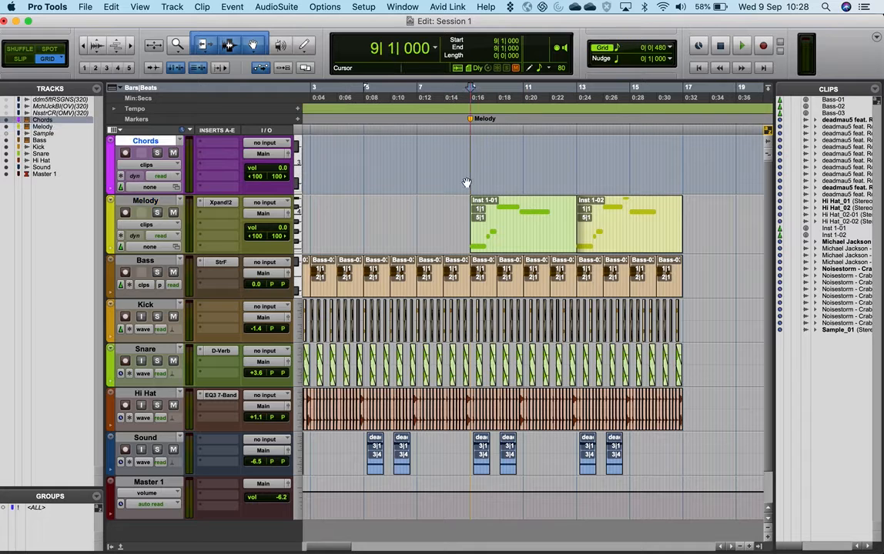
left_click(212, 154)
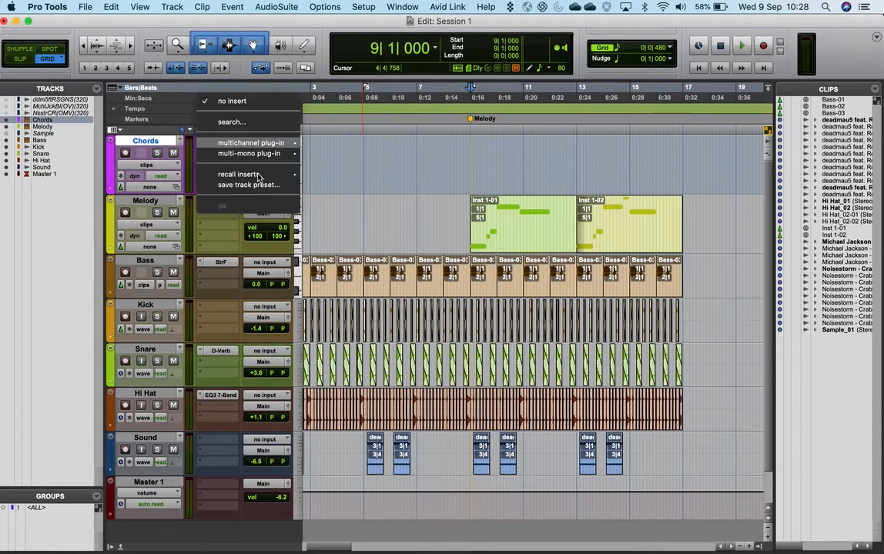
mouse_move(271, 148)
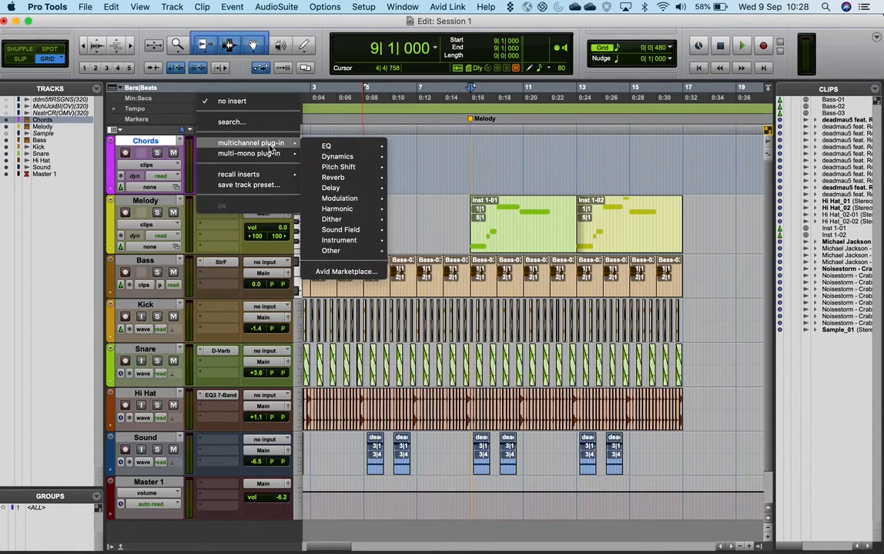
mouse_move(343, 241)
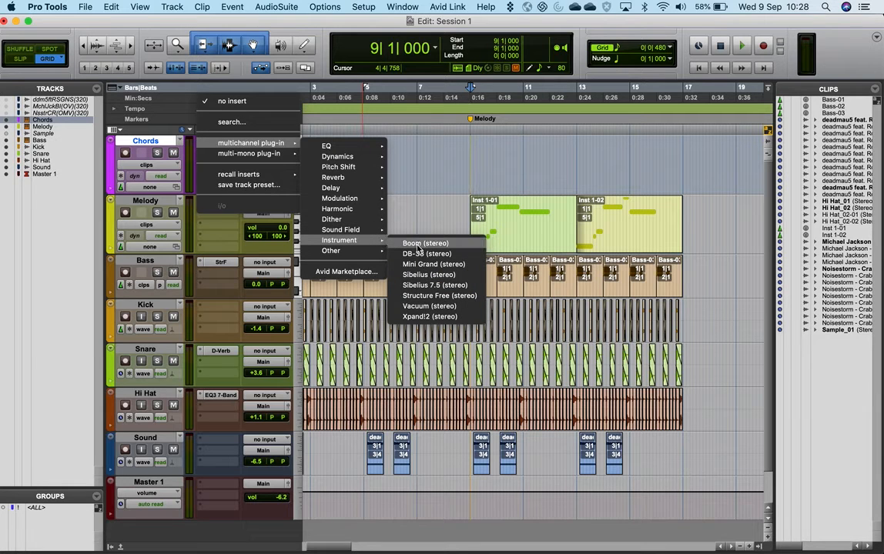
left_click(425, 317)
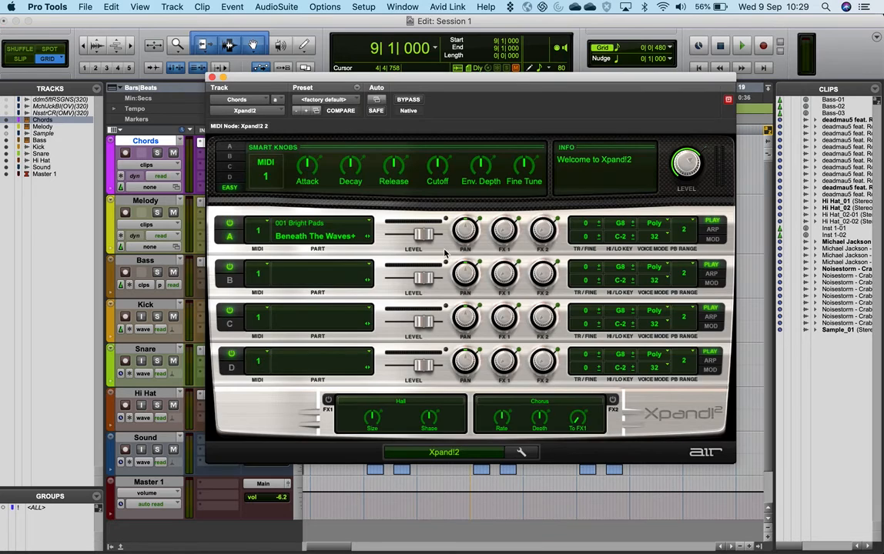
left_click(213, 78)
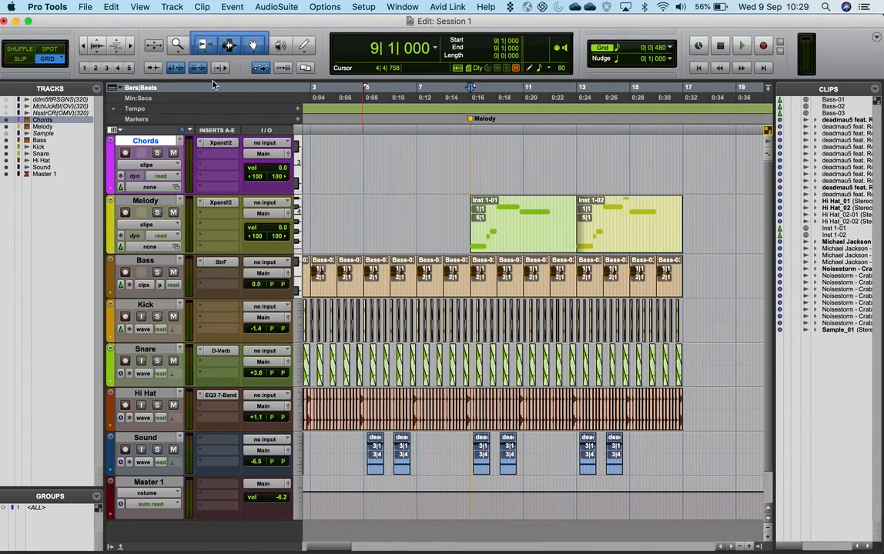
Replace the Chords track's Xpand!2 with the Vacuum instrument and audition notes on its keyboard.
left_click(199, 149)
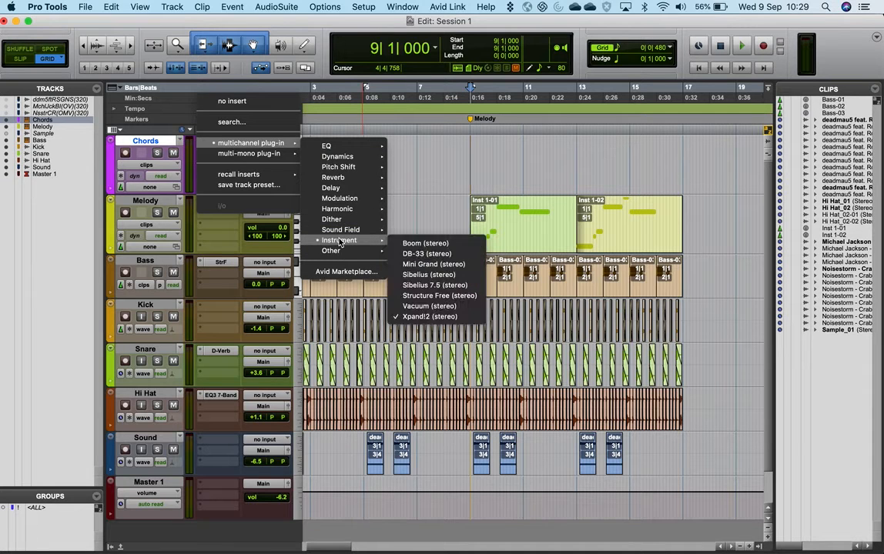
key("Escape")
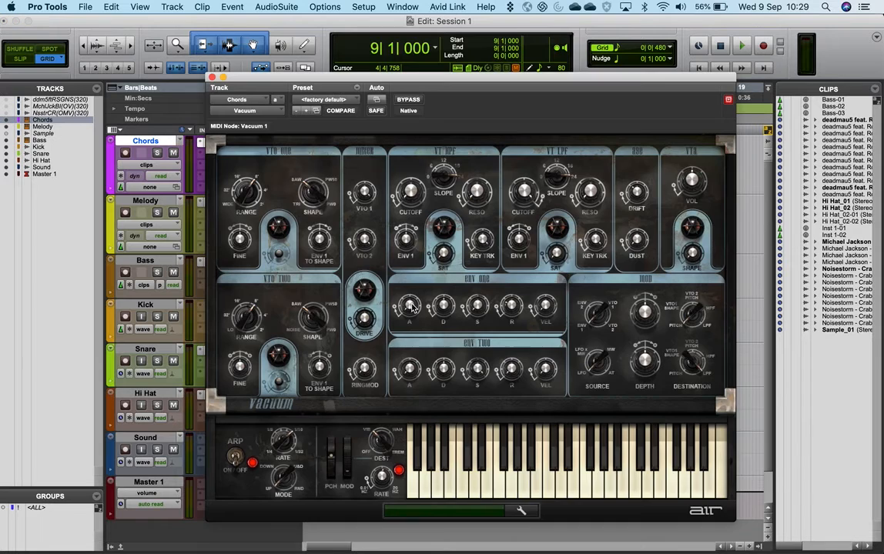
left_click_drag(517, 493, 633, 484)
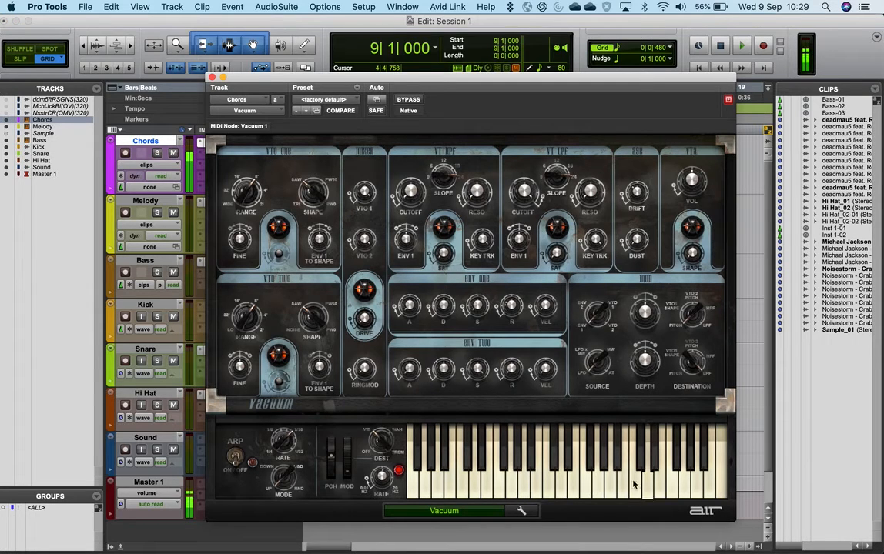
left_click(214, 79)
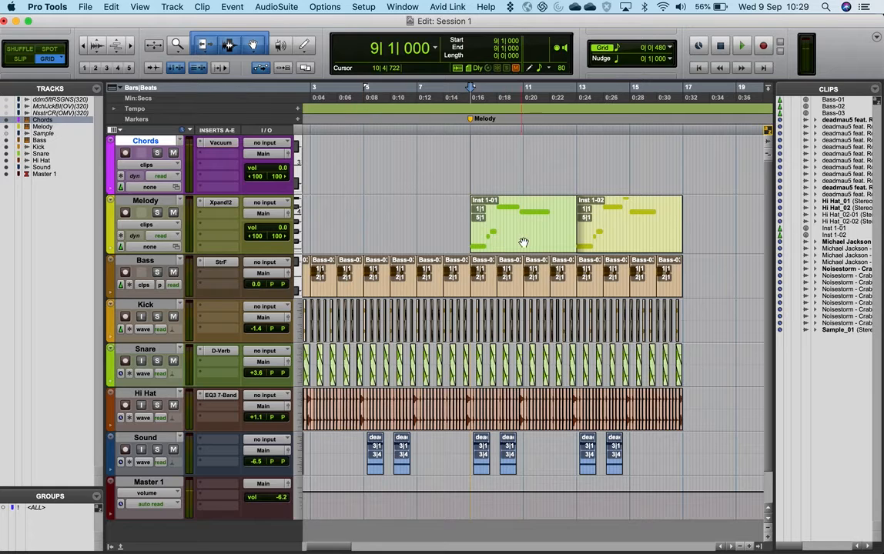
Move the Inst 1-01 and Inst 1-02 clips up to the Chords track at bars 9 and 13, and play from 8|3|480.
left_click_drag(523, 243, 523, 173)
left_click(624, 238)
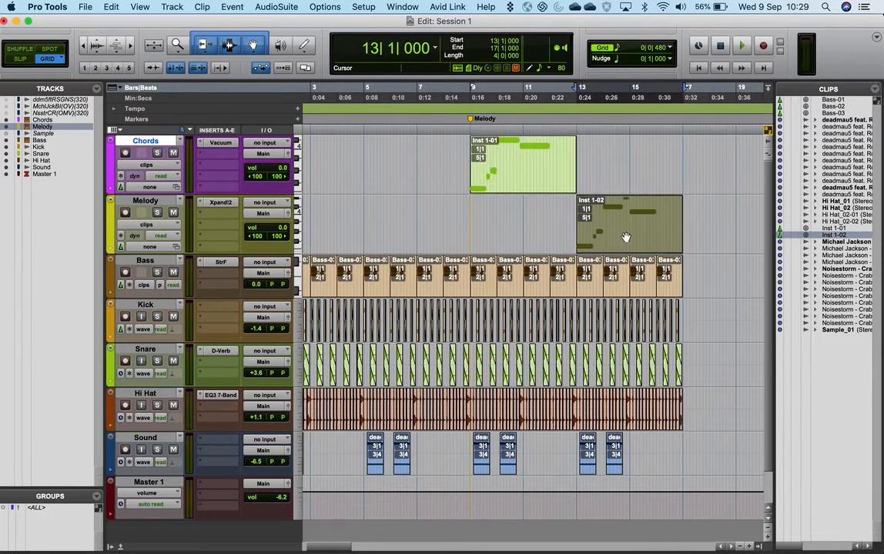
left_click_drag(626, 238, 565, 178)
left_click(460, 151)
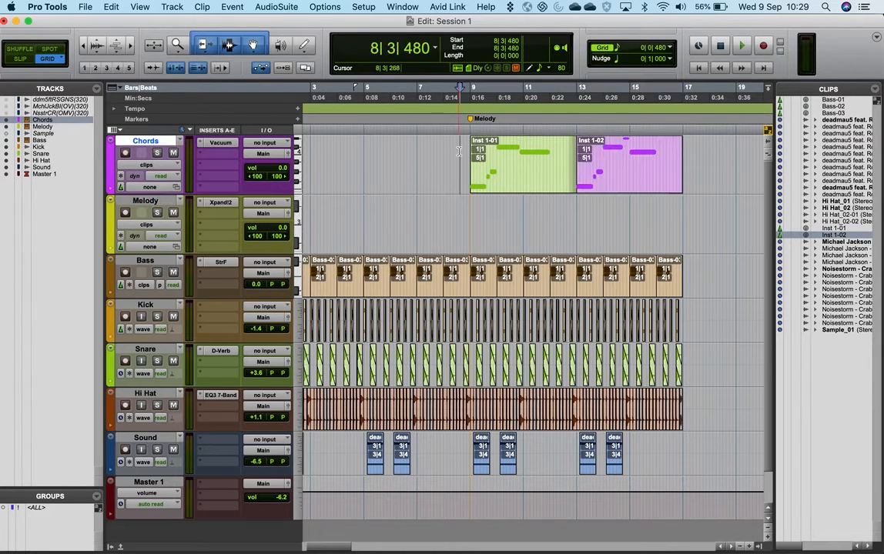
key("space")
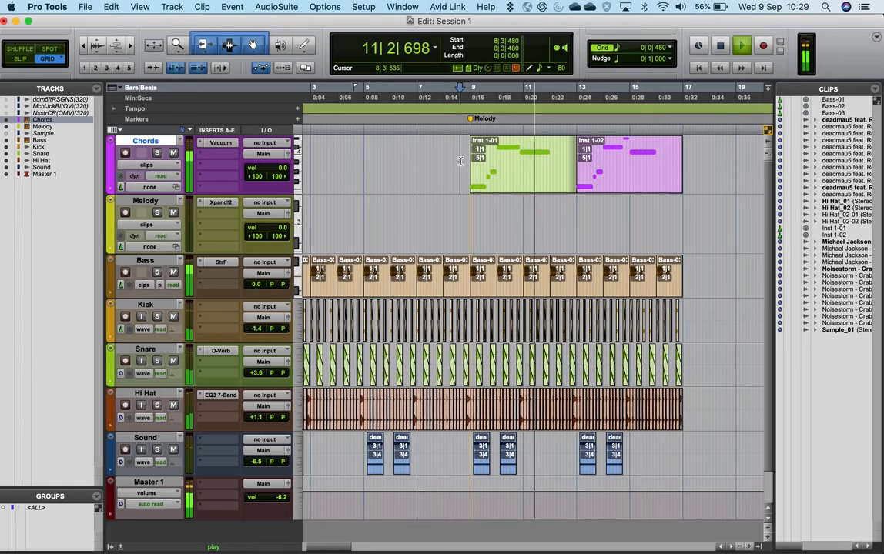
key("space")
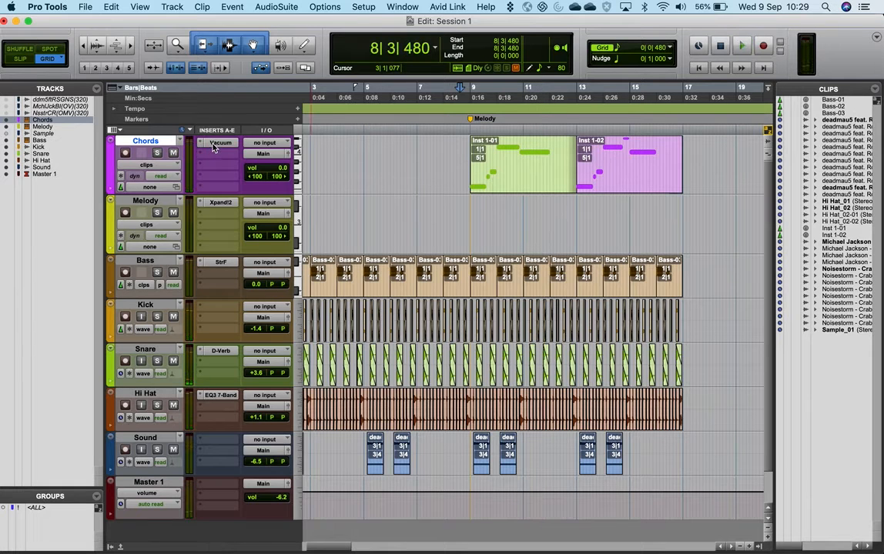
Load the 12 Dirty Reso Lead preset in the Chords track's Vacuum and play the section.
left_click(218, 144)
left_click(314, 102)
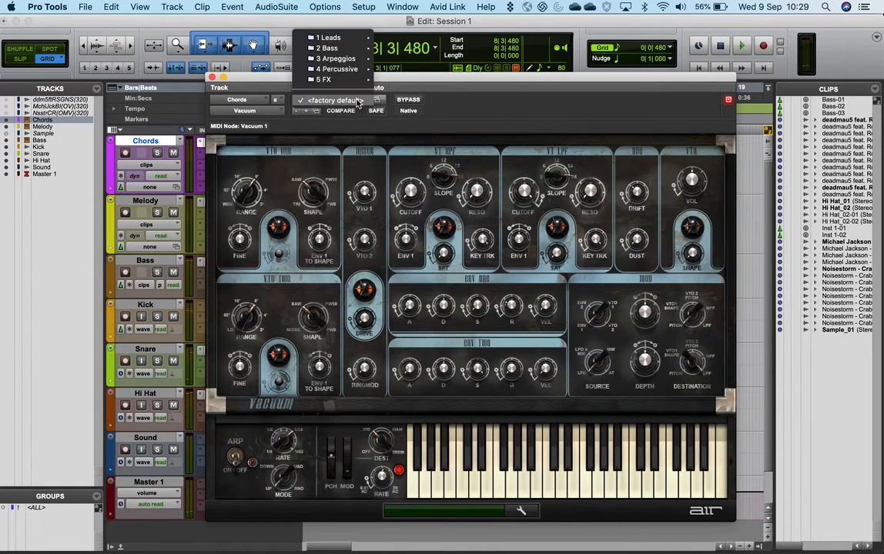
mouse_move(327, 37)
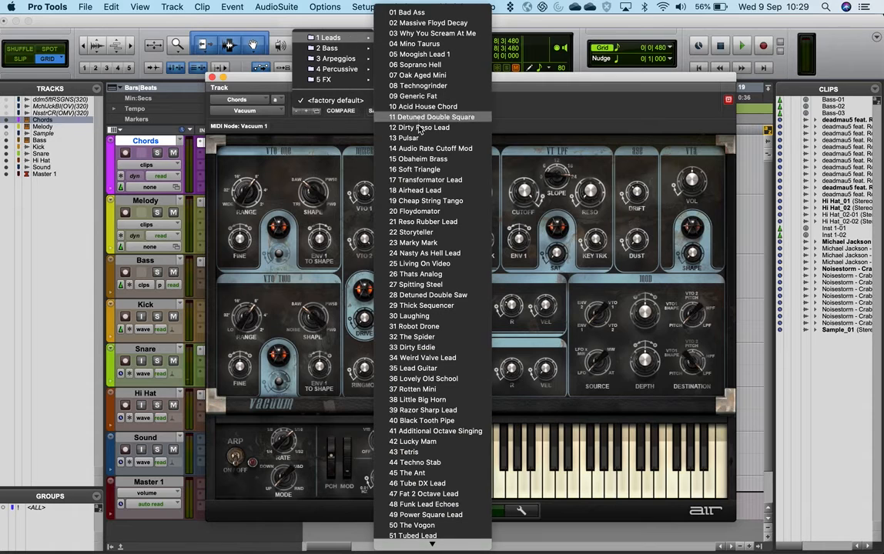
left_click(420, 128)
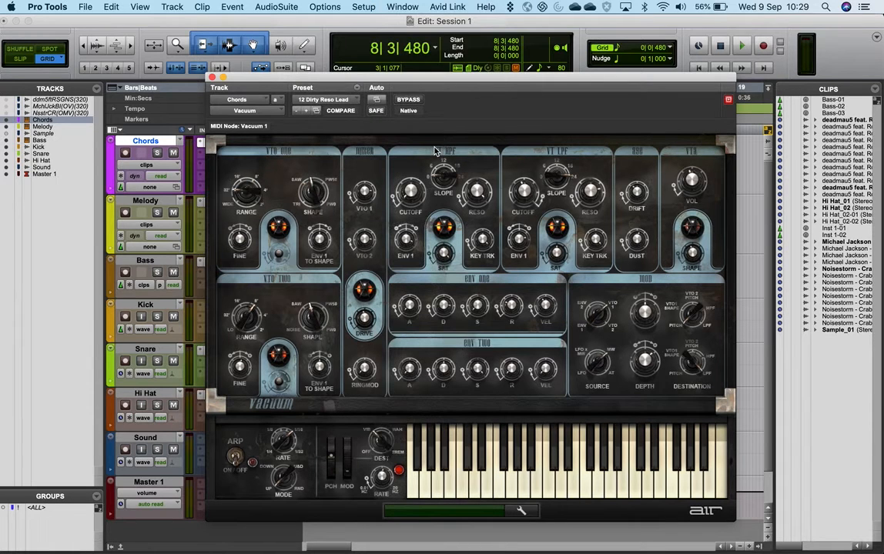
key("space")
left_click(213, 78)
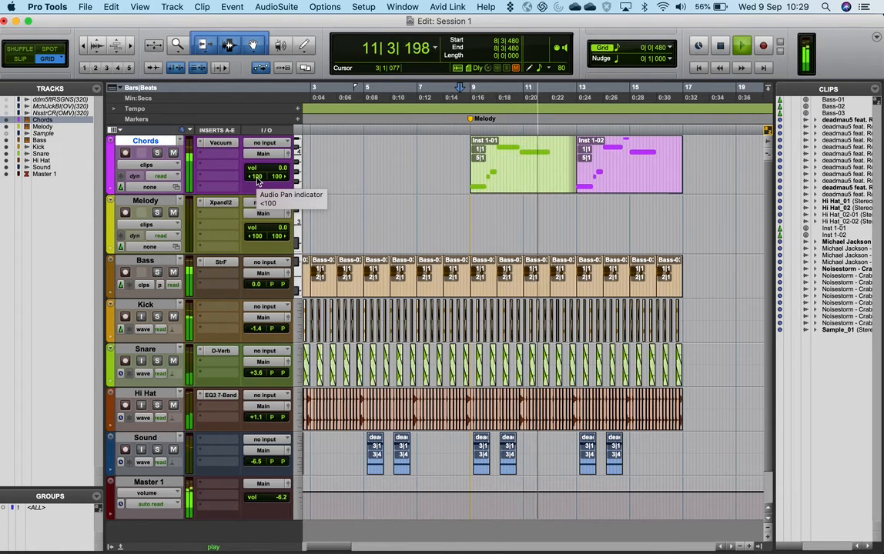
Stop playback, rename the Chords track as Melody 1 and the Melody track as Chords.
key("space")
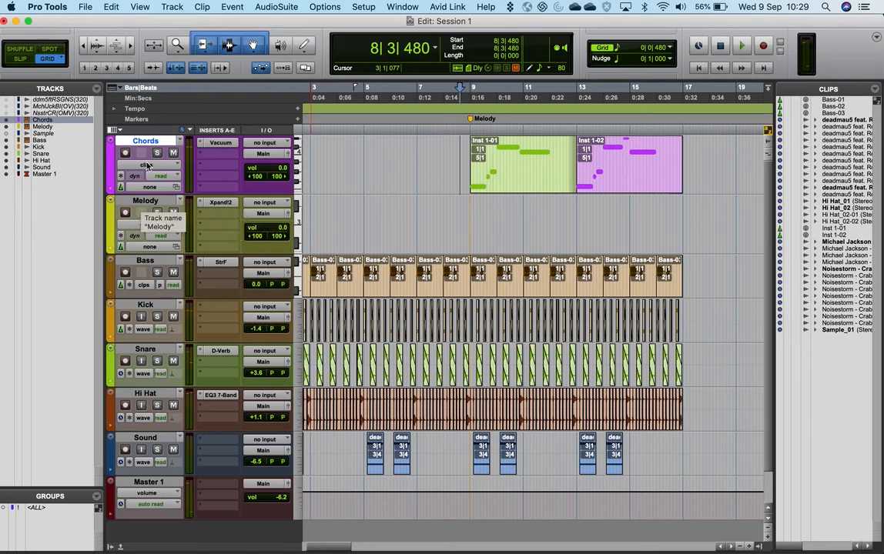
double_click(147, 142)
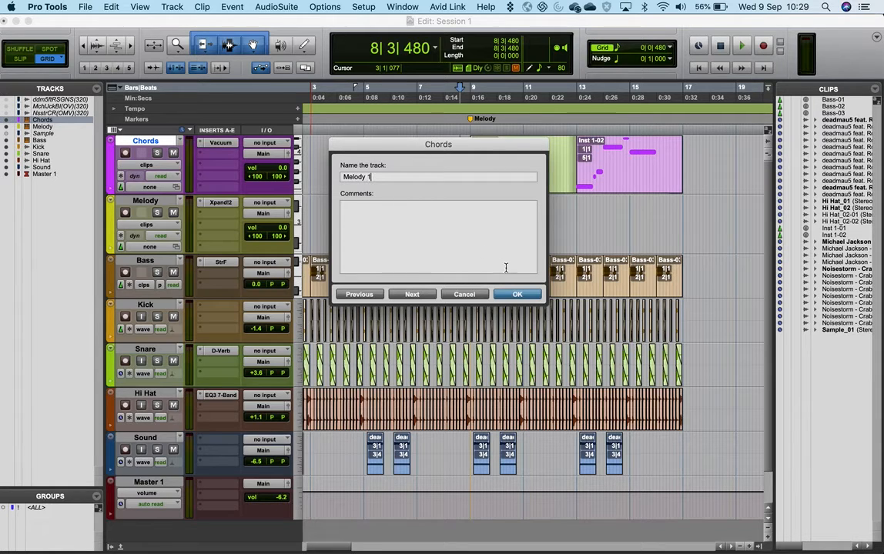
key("super+Right")
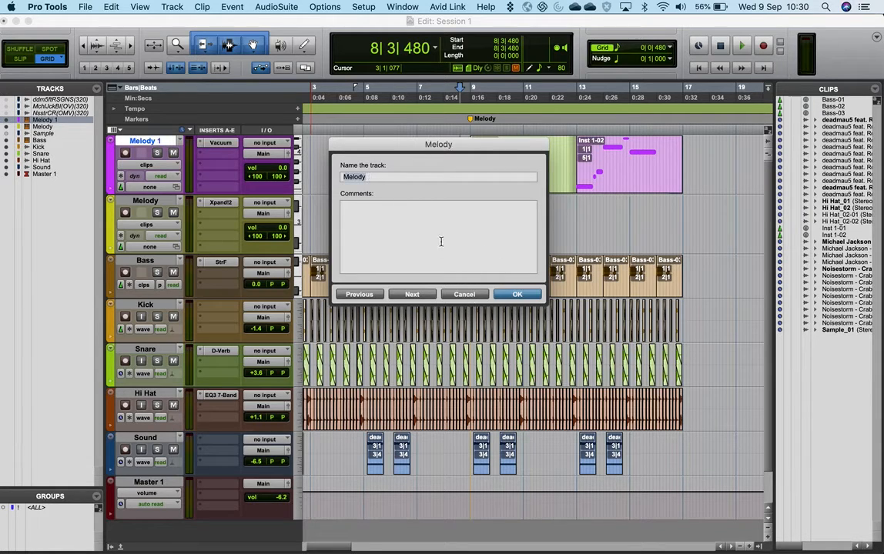
type("Chords")
left_click(518, 294)
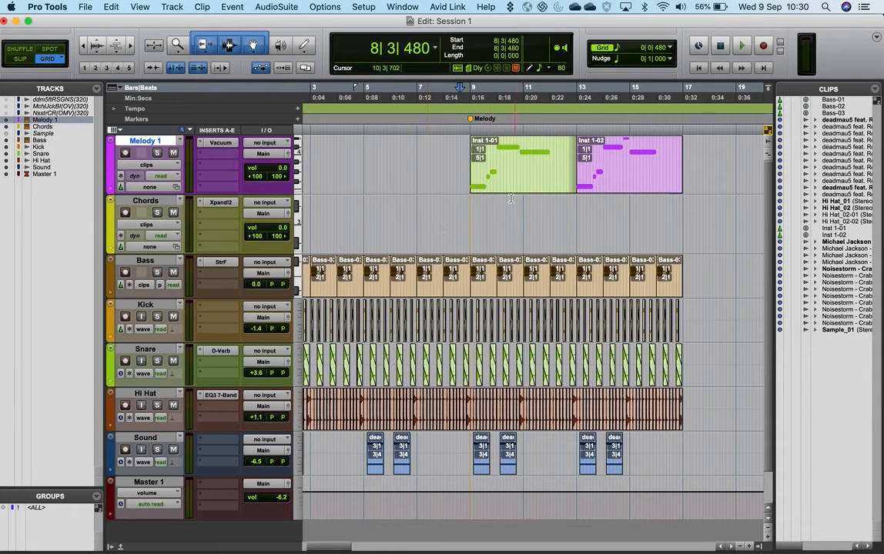
Draw a D3 note at bar 9 on the Chords track, restore its clips view and open the clip for MIDI editing.
left_click(305, 45)
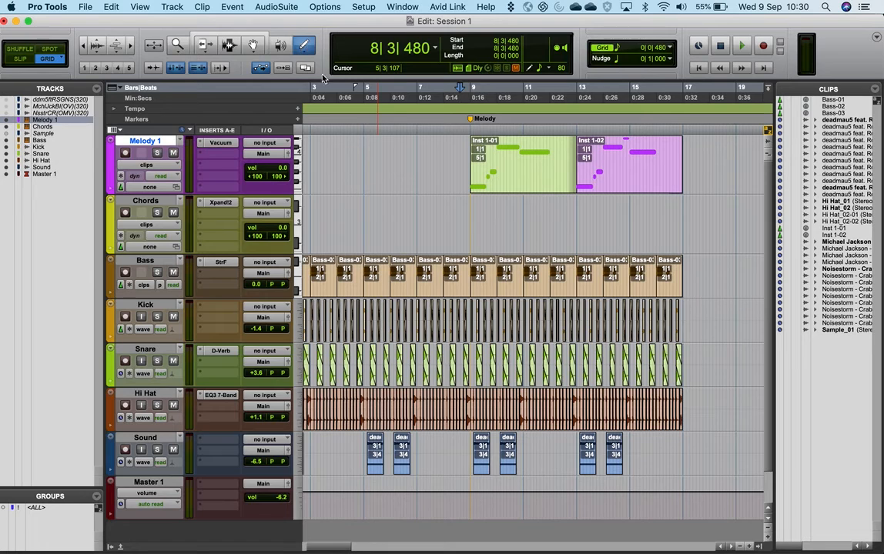
left_click(473, 224)
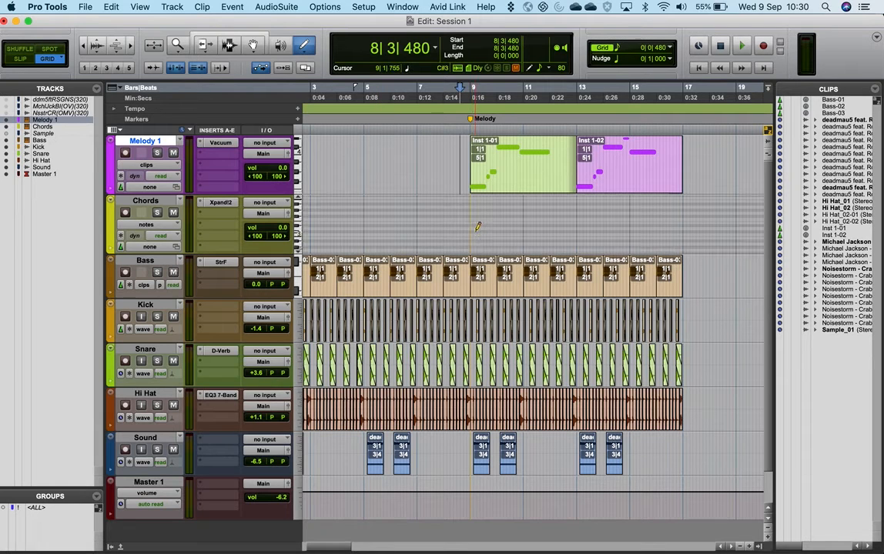
left_click(473, 225)
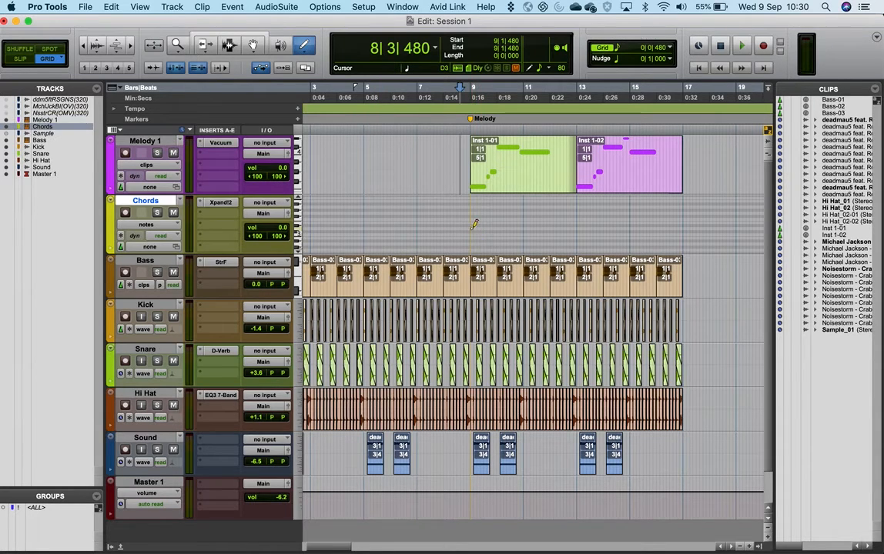
left_click(245, 36)
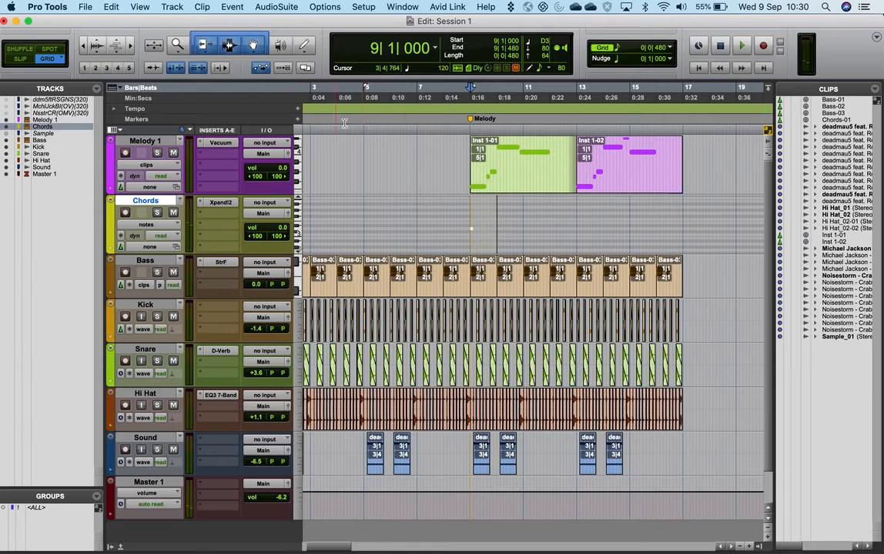
left_click(157, 225)
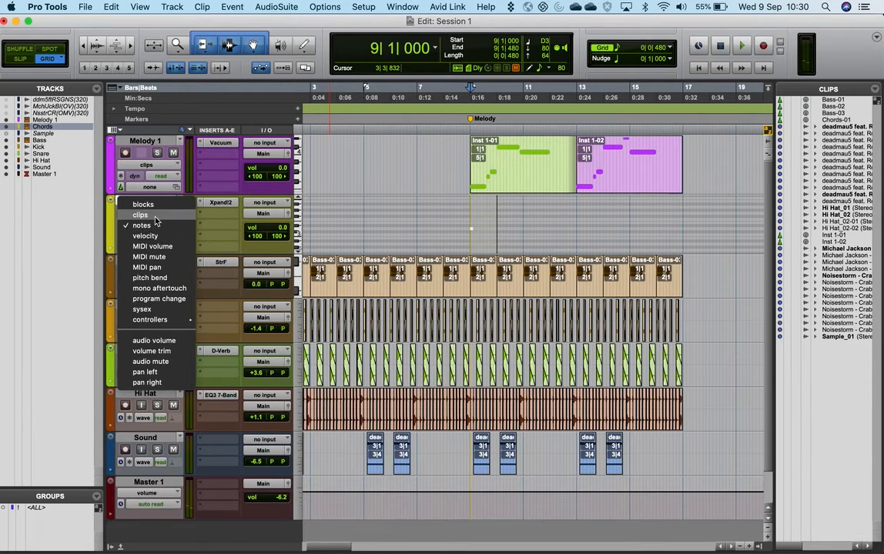
left_click(143, 196)
double_click(491, 248)
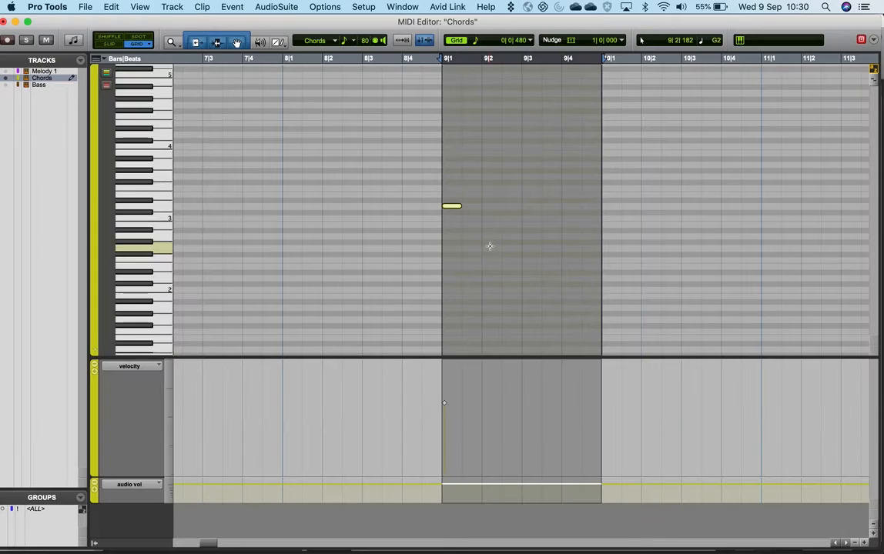
Raise the note to F3 at 9|1, stack a second note three semitones above it and audition the chord.
left_click_drag(453, 204, 470, 190)
left_click(454, 191)
left_click(455, 191, "super")
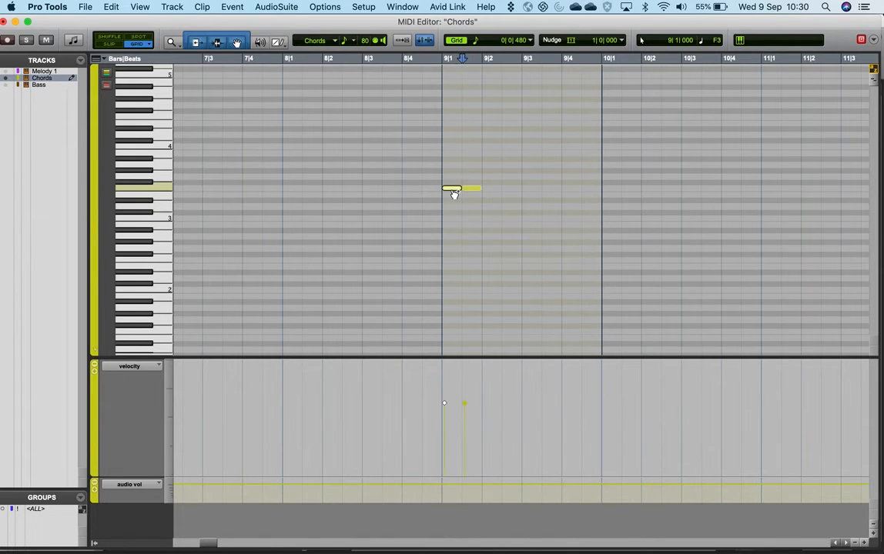
left_click(476, 190)
left_click_drag(463, 186, 460, 175)
left_click(408, 174)
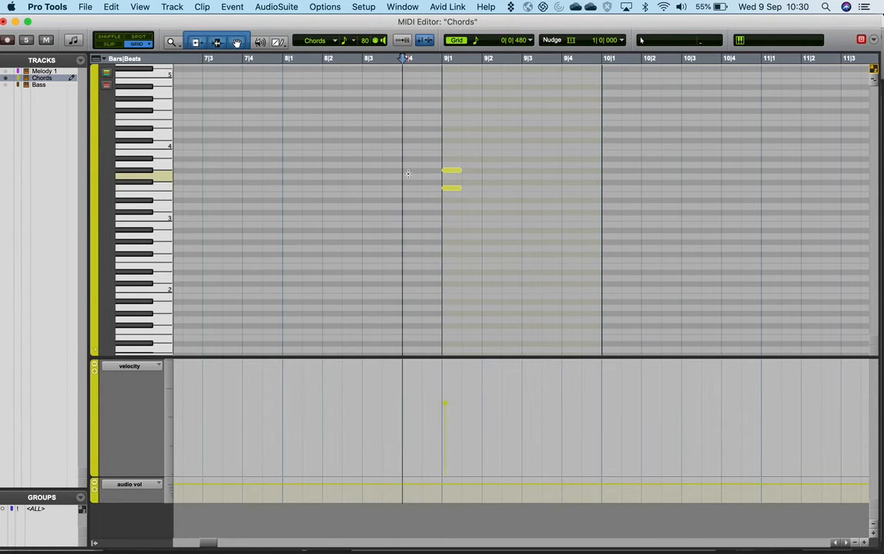
key("space")
key("space")
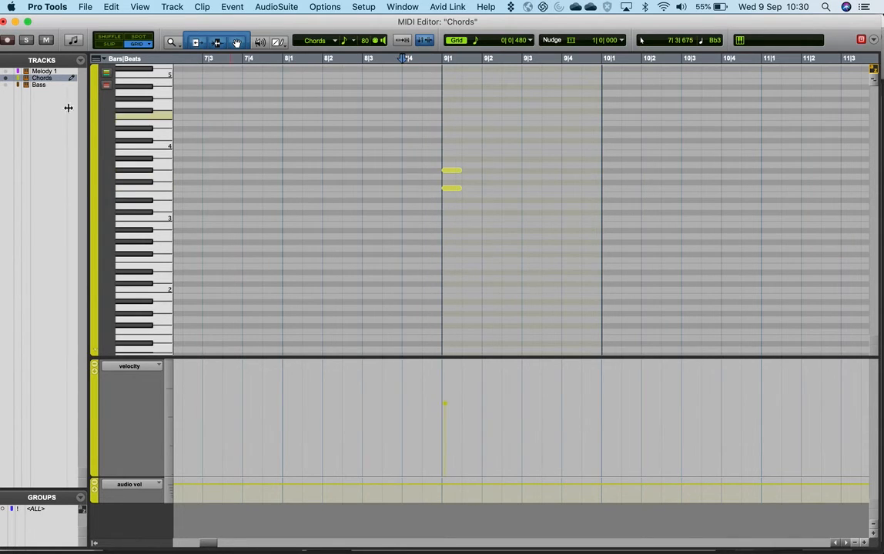
Close the MIDI editor, lower Melody 1's volume to -16.1 dB and mute it while auditioning the beat from 8|4|000.
left_click(4, 22)
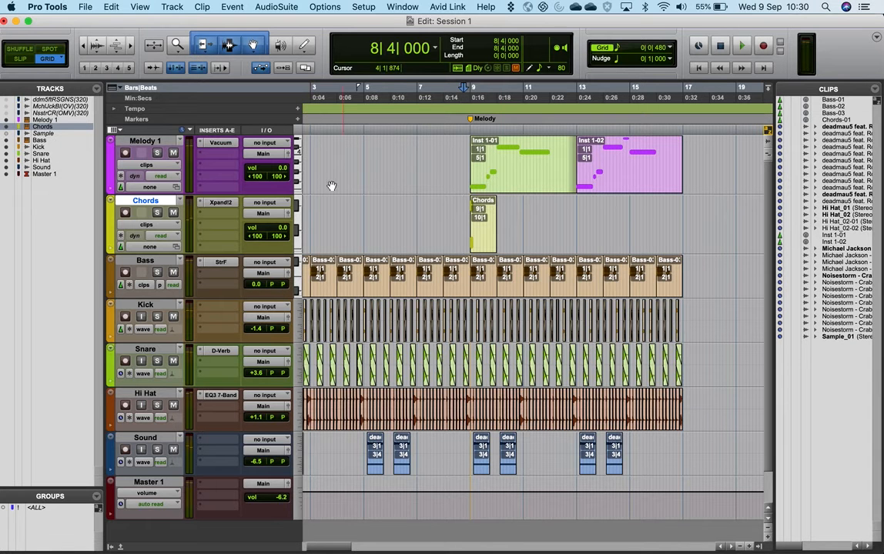
left_click(292, 155)
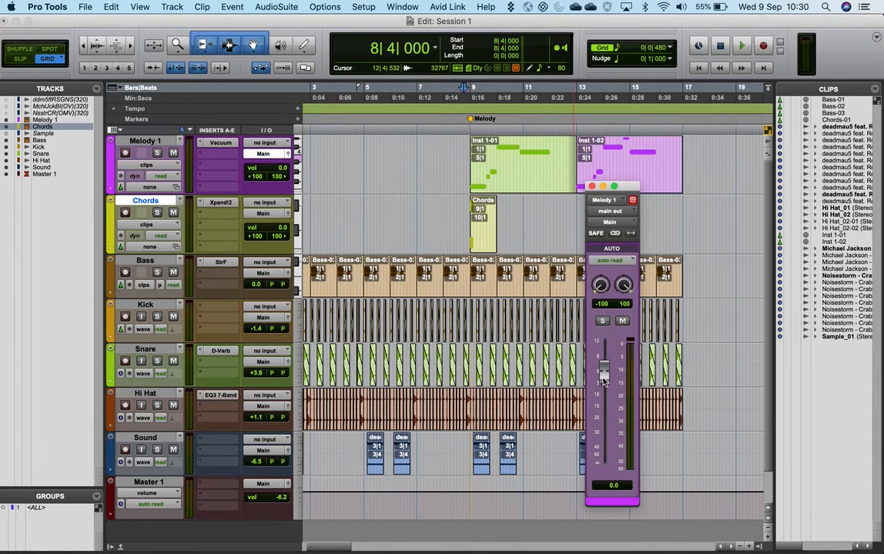
left_click_drag(604, 377, 606, 415)
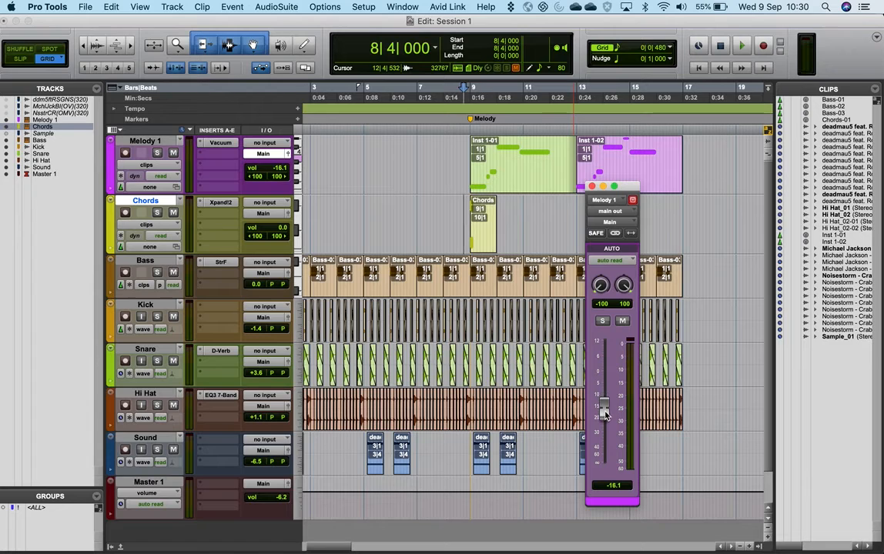
left_click(173, 152)
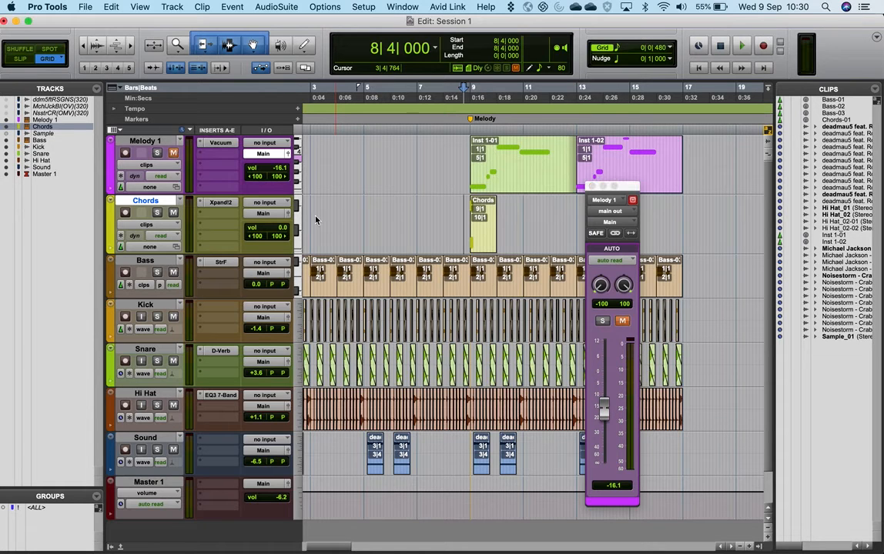
key("space")
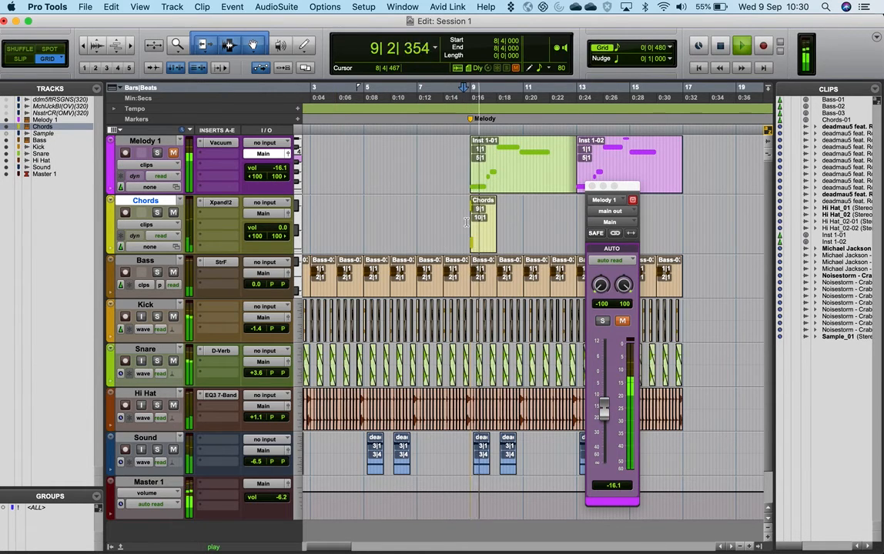
key("space")
Copy the two-note chord in the Chords clip to halfway between 9|2 and 9|3, and play the result.
double_click(484, 223)
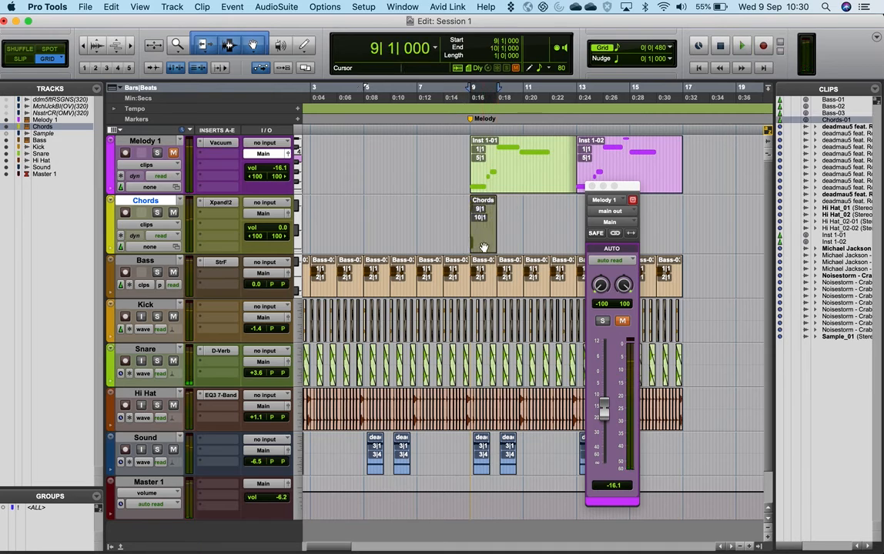
left_click_drag(444, 187, 461, 222)
left_click(592, 186)
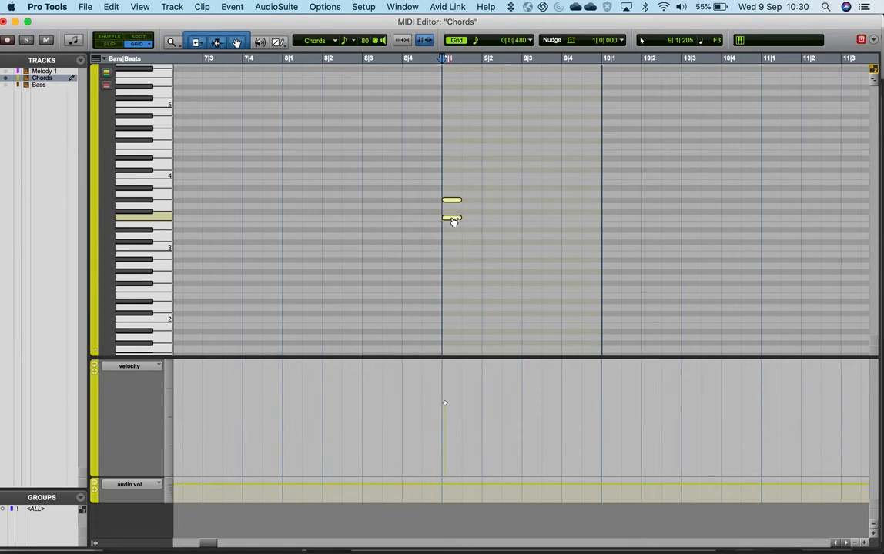
left_click_drag(452, 221, 512, 222)
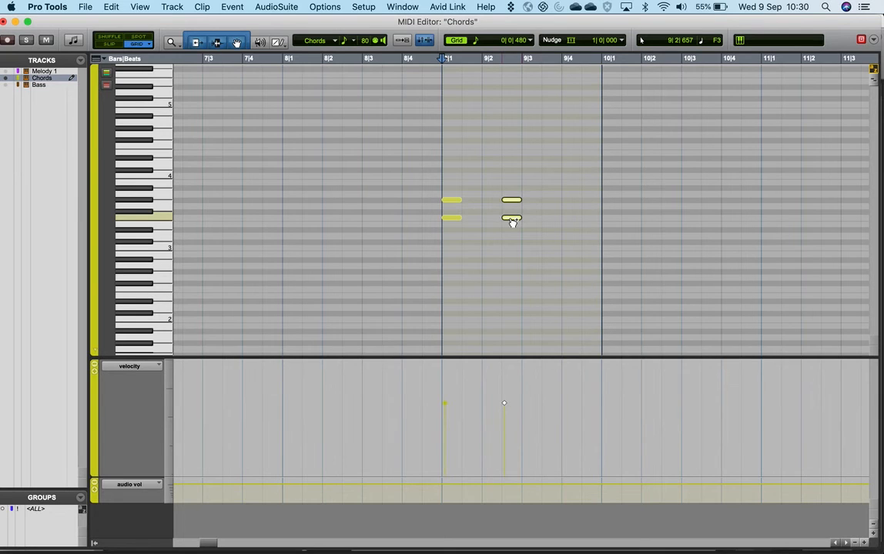
left_click_drag(512, 223, 512, 223)
left_click(383, 181)
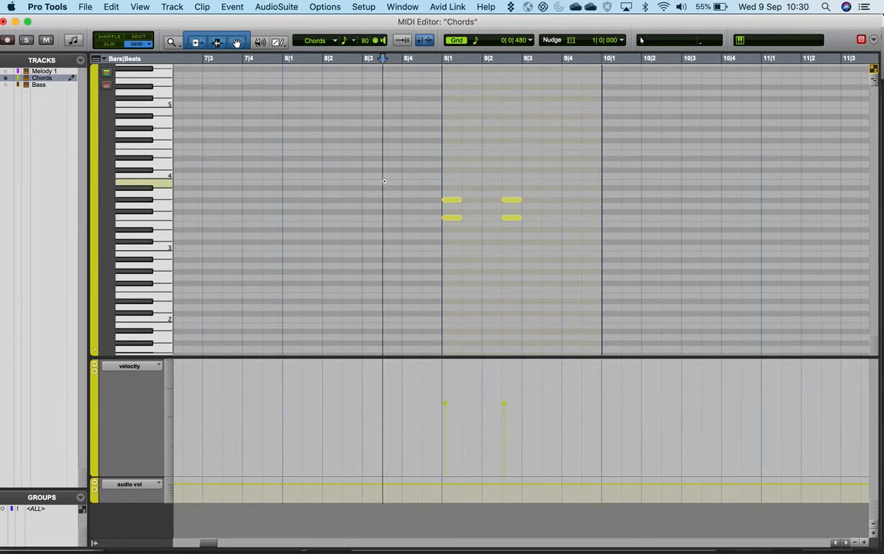
key("space")
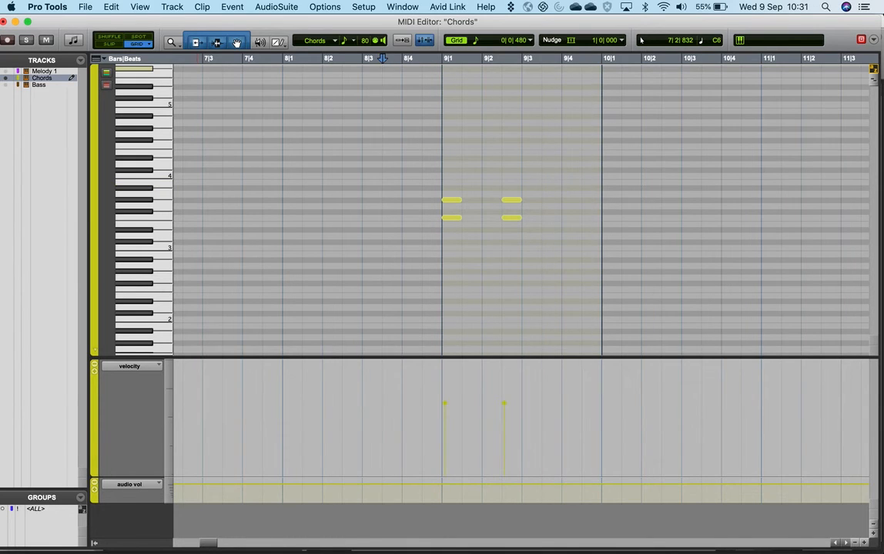
left_click(3, 22)
Duplicate the one-bar Chords clip seven times to fill the track from bar 10 to bar 17.
left_click(483, 252)
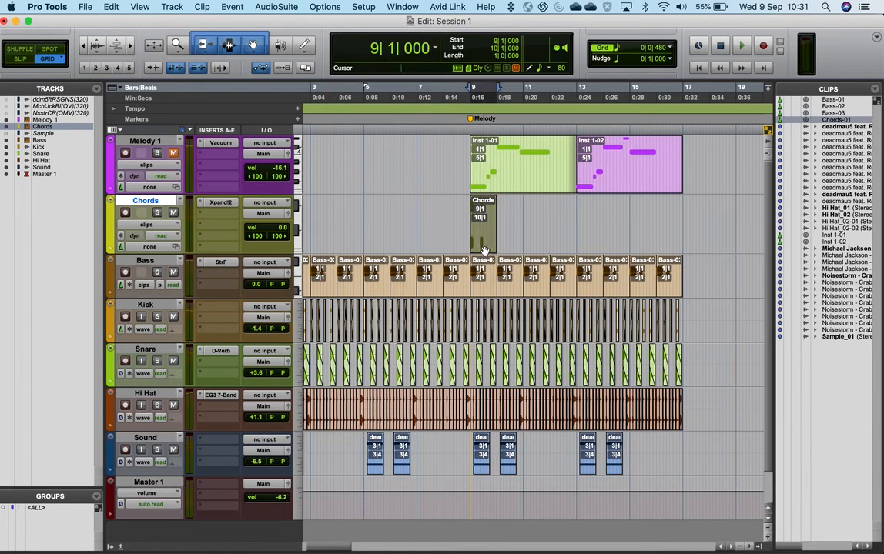
key("super+d")
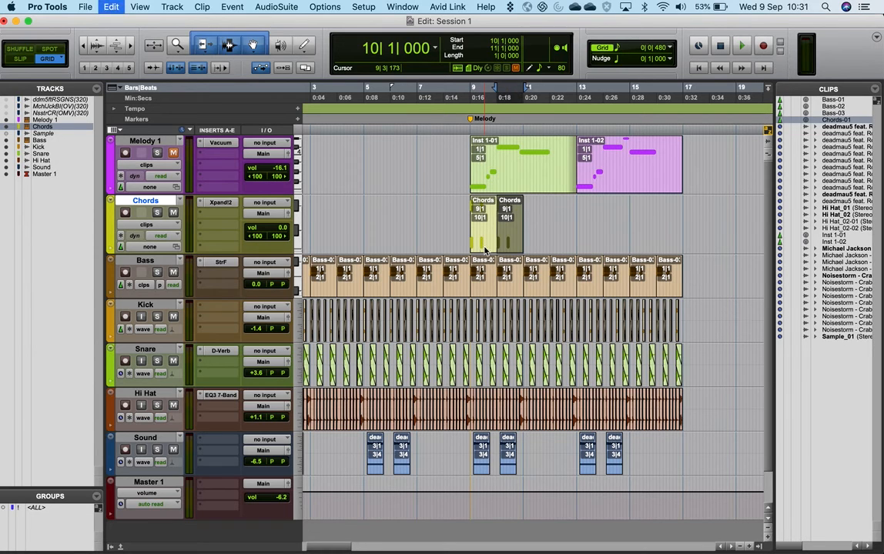
key("super+d")
key("super+d")
key("super+d")
key("super+d")
key("super+d")
key("super+d")
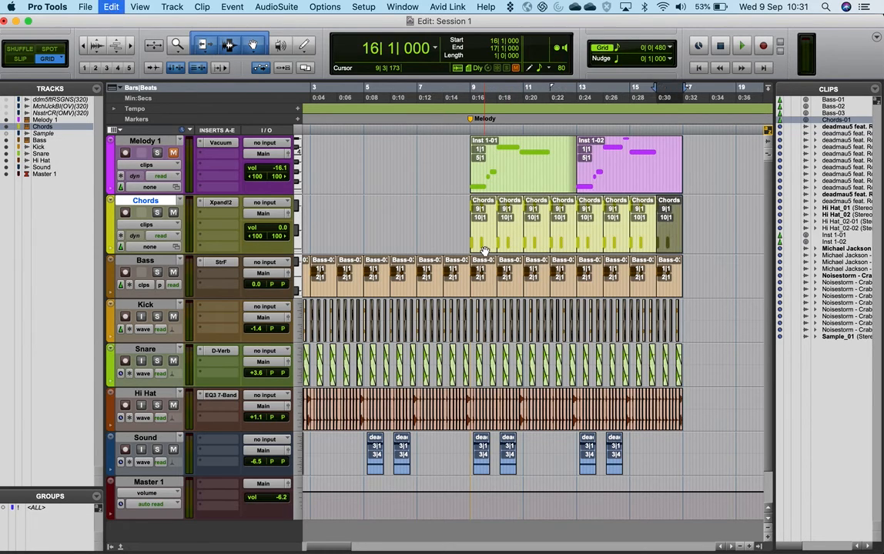
Unmute Melody 1 and set its volume to -10.5 dB while playing the section from 8|3|480.
left_click(460, 148)
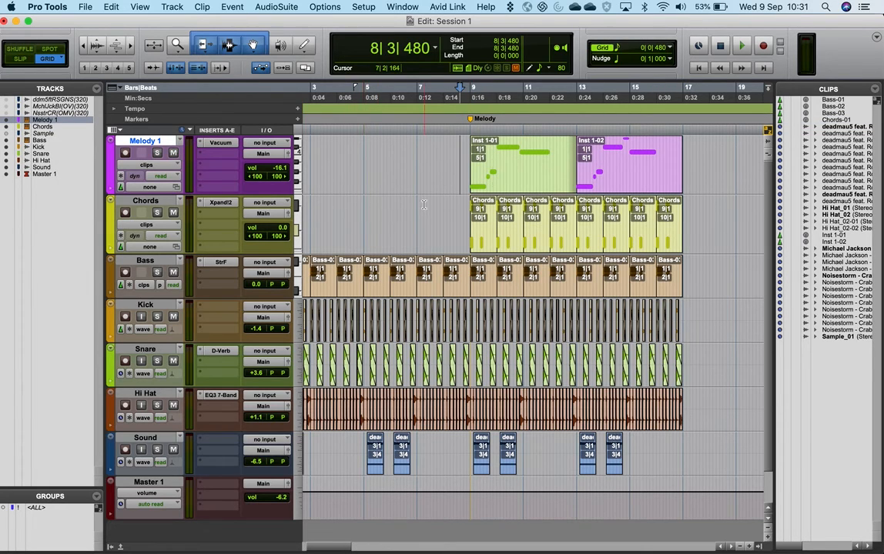
key("space")
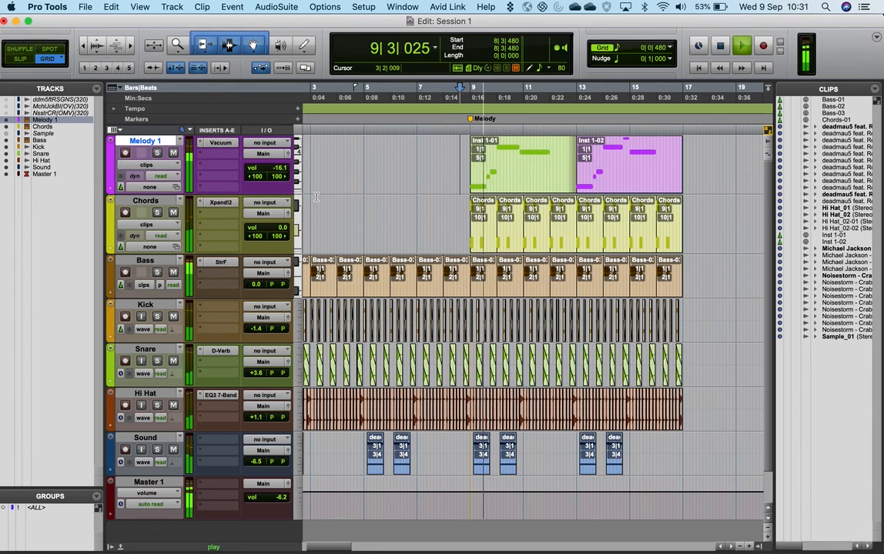
left_click(221, 142)
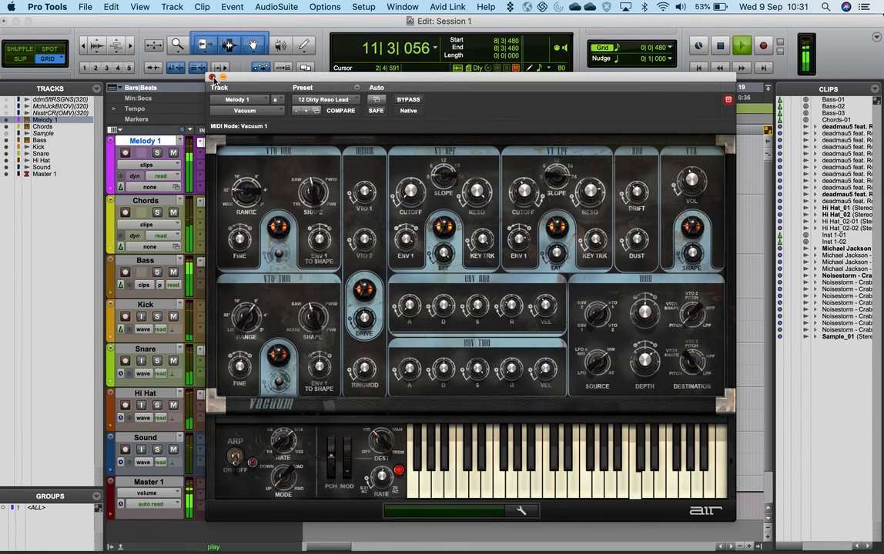
left_click(213, 79)
left_click(288, 154)
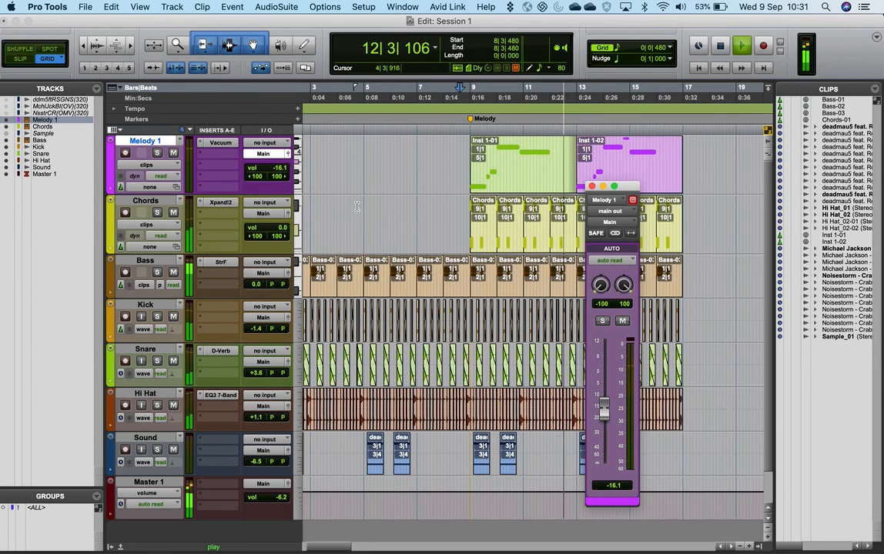
left_click_drag(605, 408, 609, 395)
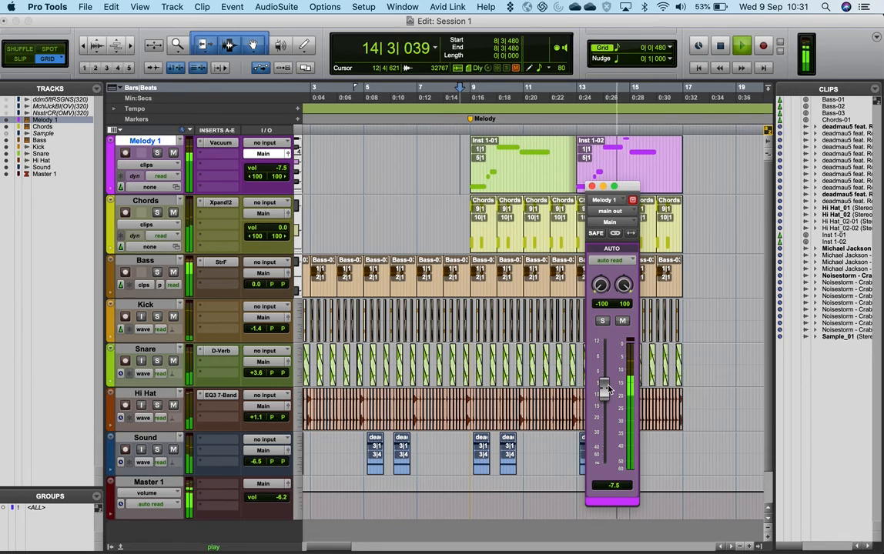
left_click(592, 186)
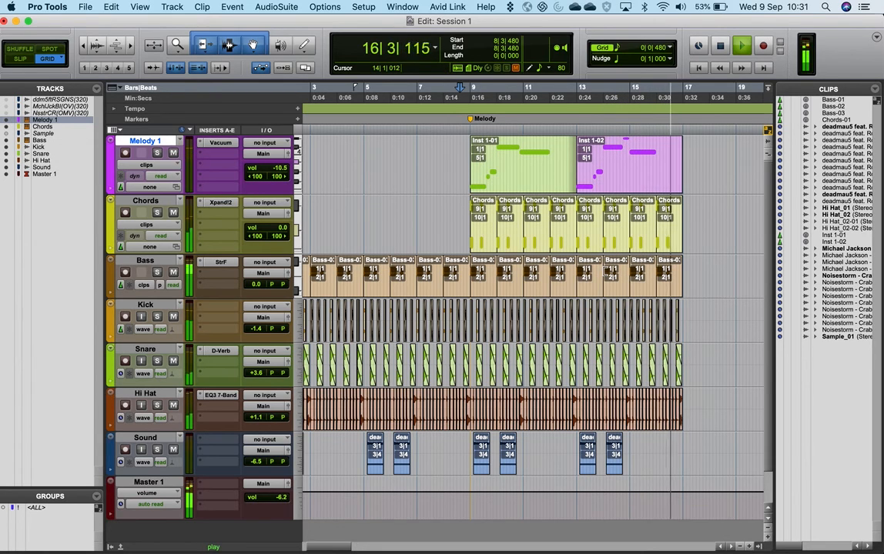
key("space")
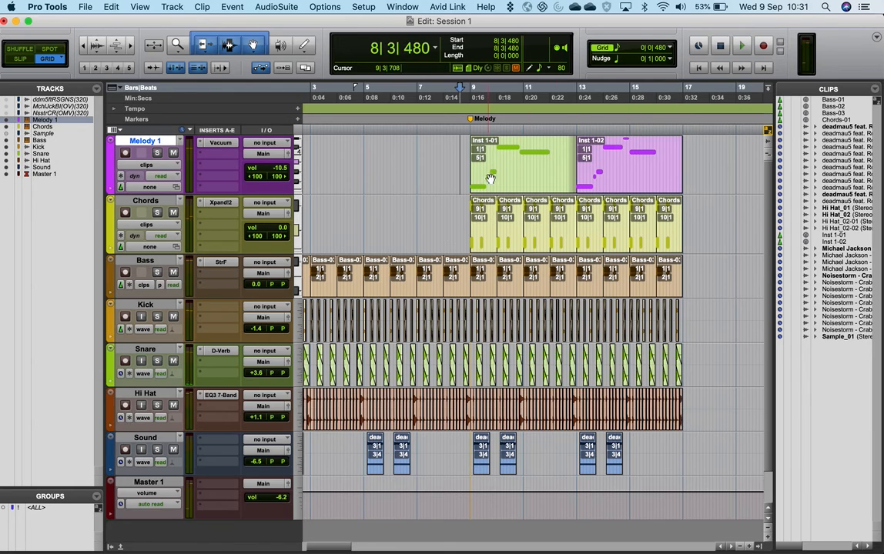
Select bars 9 to 17 across every track from Melody 1 to Master 1 and duplicate the eight-bar section to follow at bar 17.
left_click(490, 179)
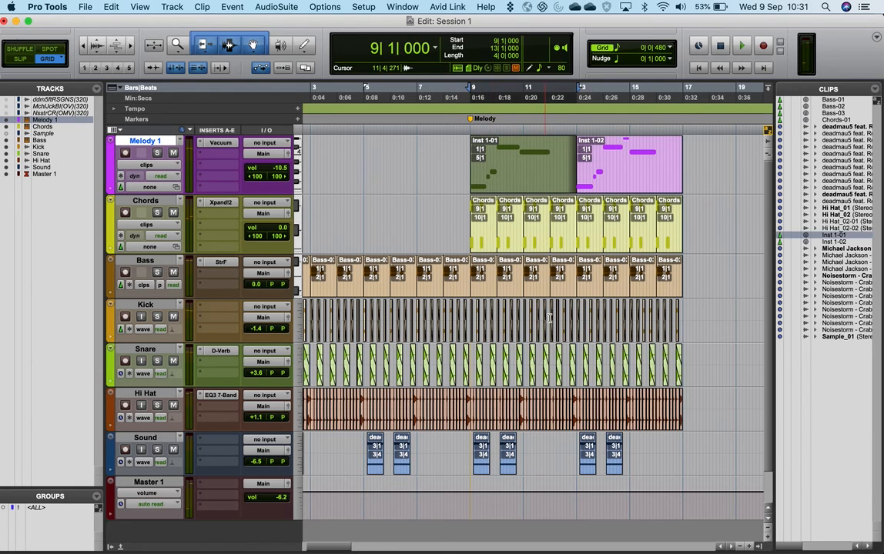
left_click(682, 452, "shift")
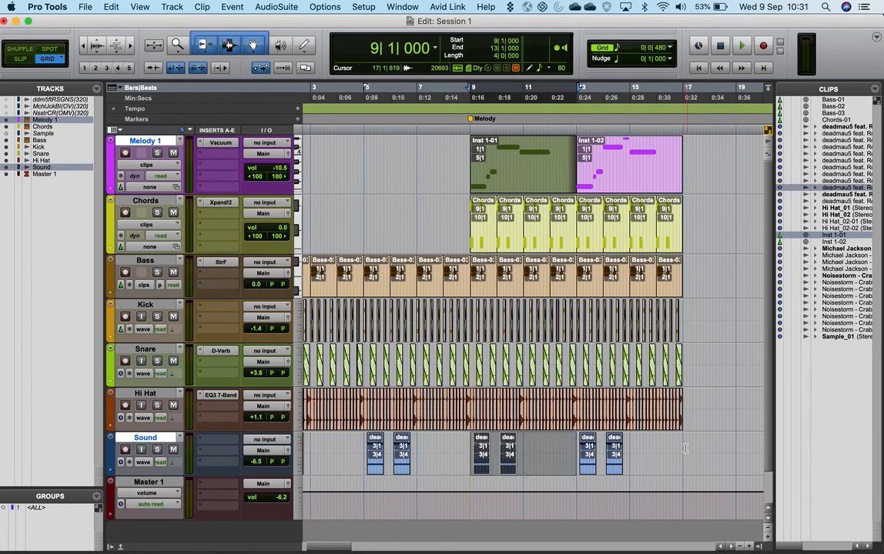
left_click(643, 186, "shift")
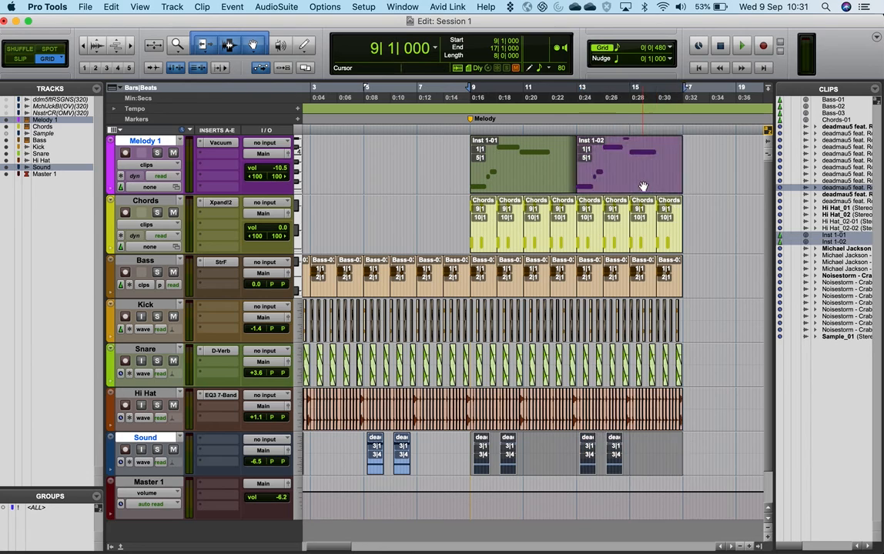
left_click(535, 187, "alt+shift")
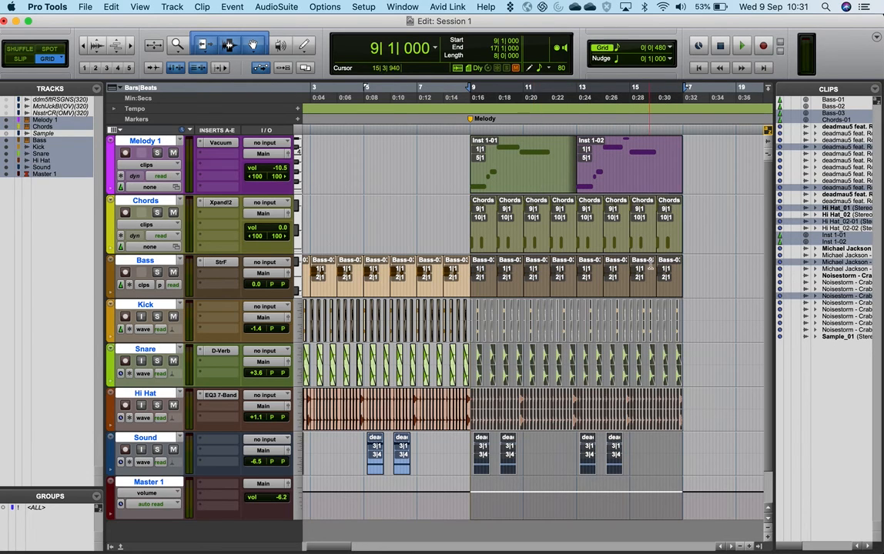
key("super+d")
Delete the two Melody 1 clips at bars 9 and 13, leaving the melody only in the section from bar 17.
left_click(633, 185)
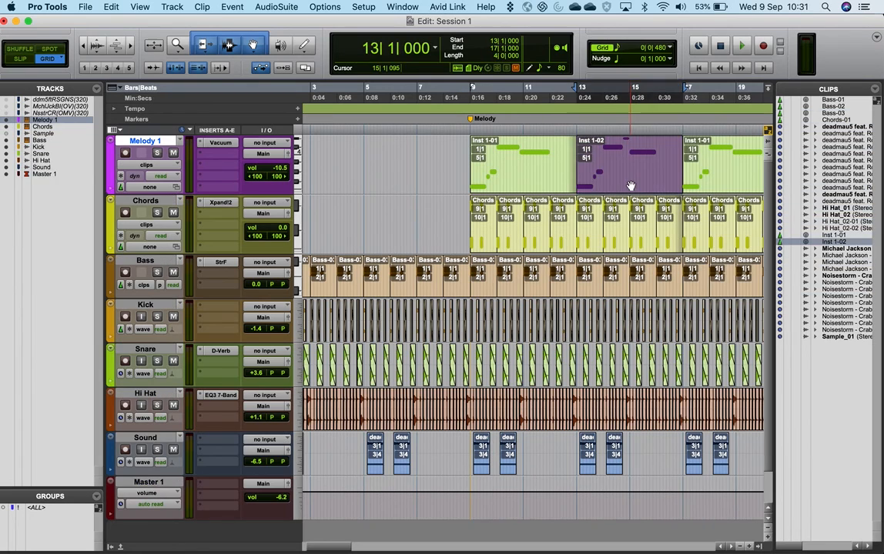
key("Delete")
left_click(536, 183)
key("Delete")
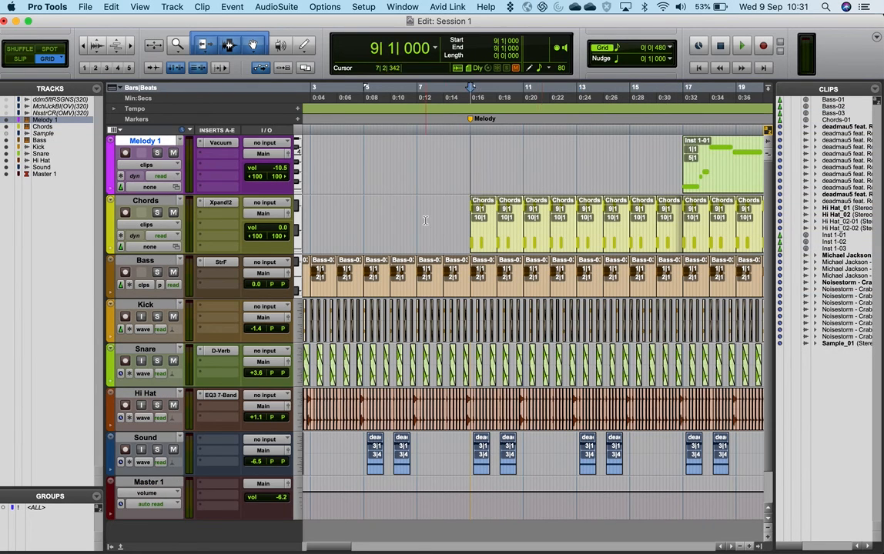
Play the arrangement from 7|1|000 through the chords-only and melody sections to about bar 24, with all sections in view.
key("space")
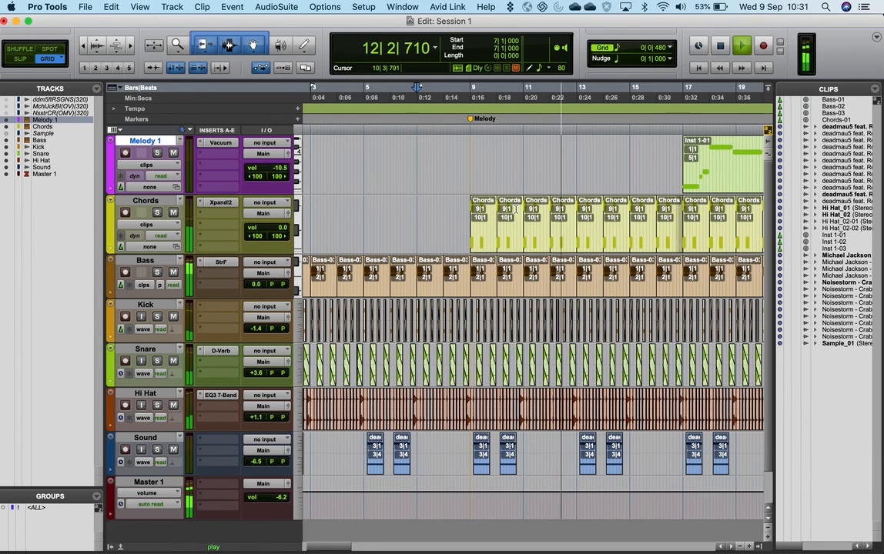
scroll(554, 221, "right", 3)
scroll(555, 224, "right", 1)
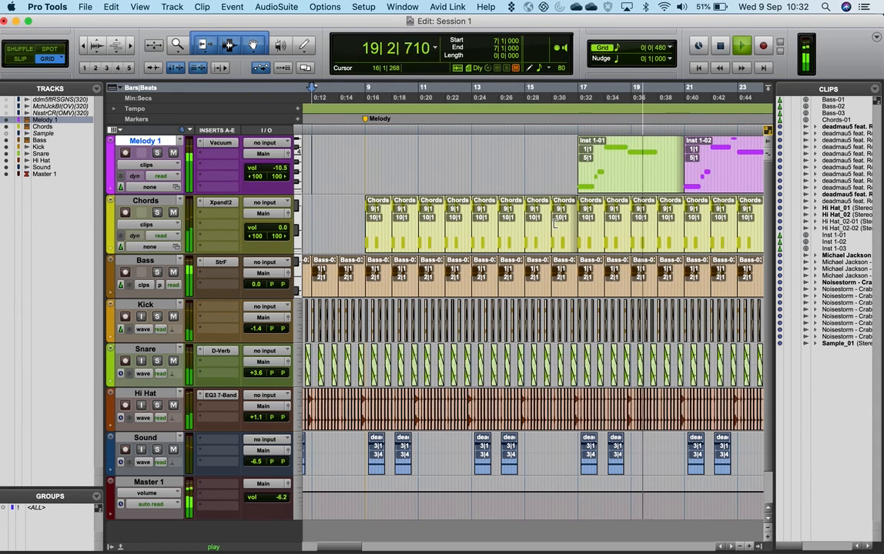
key("super+bracketleft")
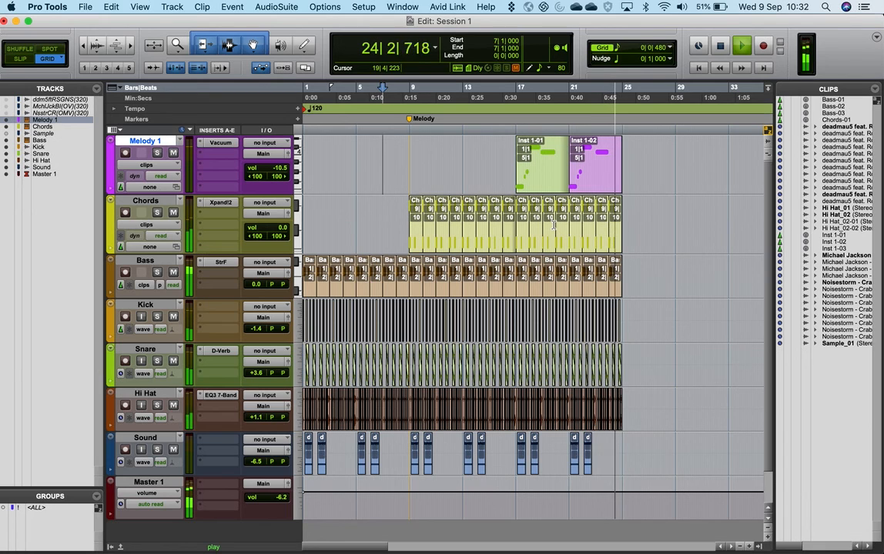
key("space")
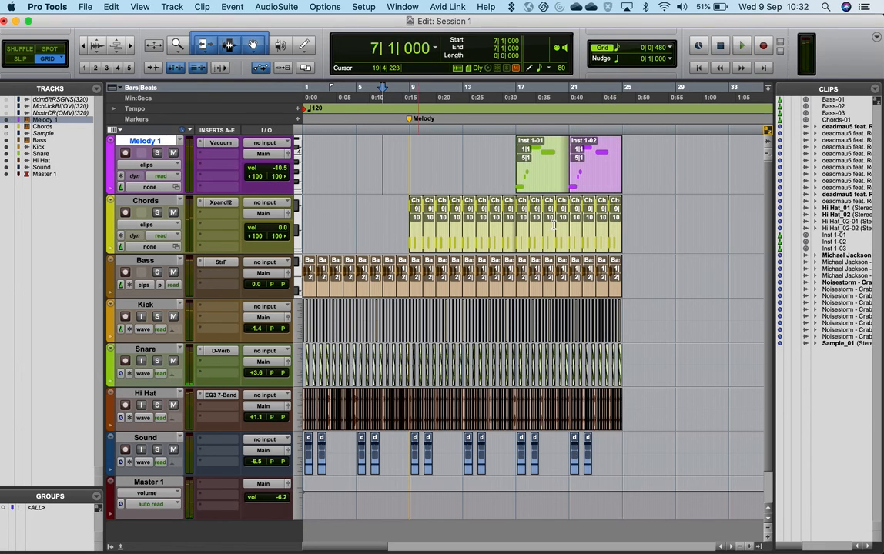